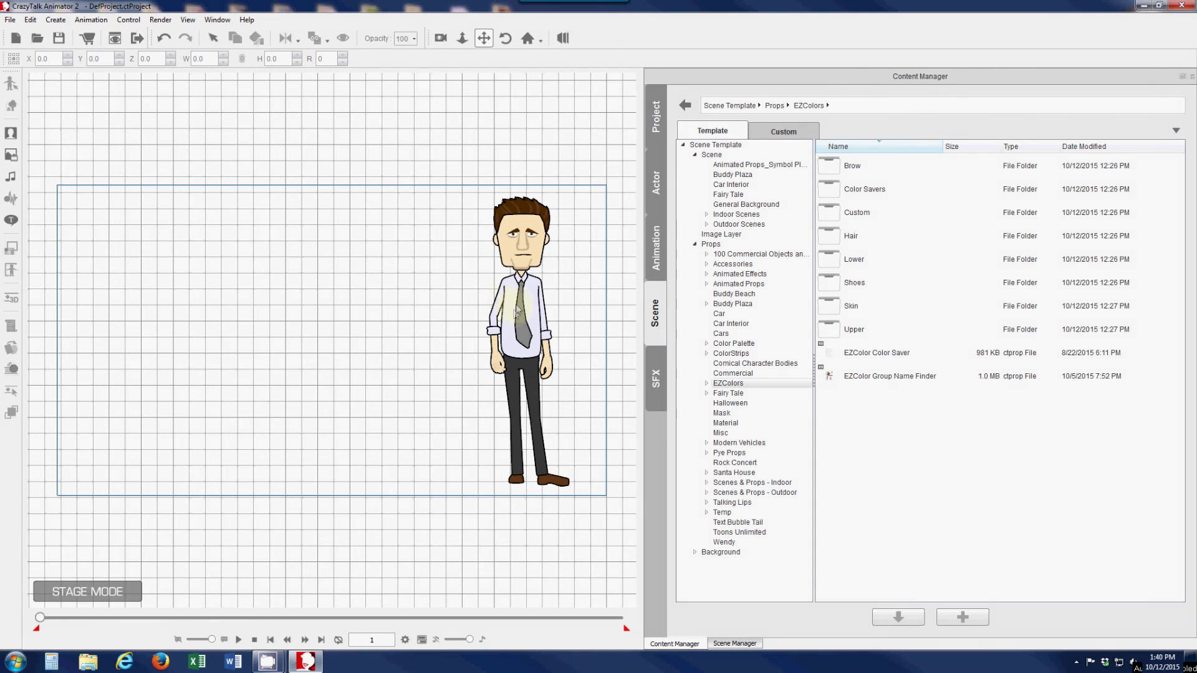
Step: Place the EZColor Group Name Finder prop on the stage beside the character and apply its colors to the character
click(866, 381)
drag(866, 381, 394, 302)
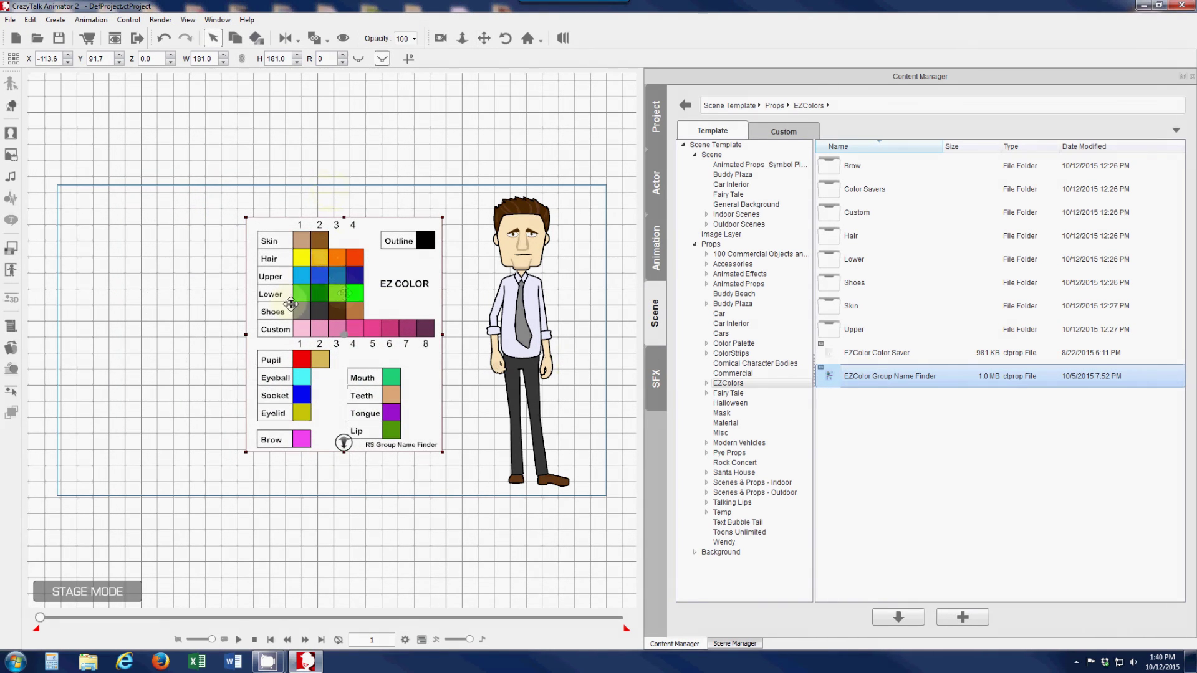
click(255, 39)
click(516, 234)
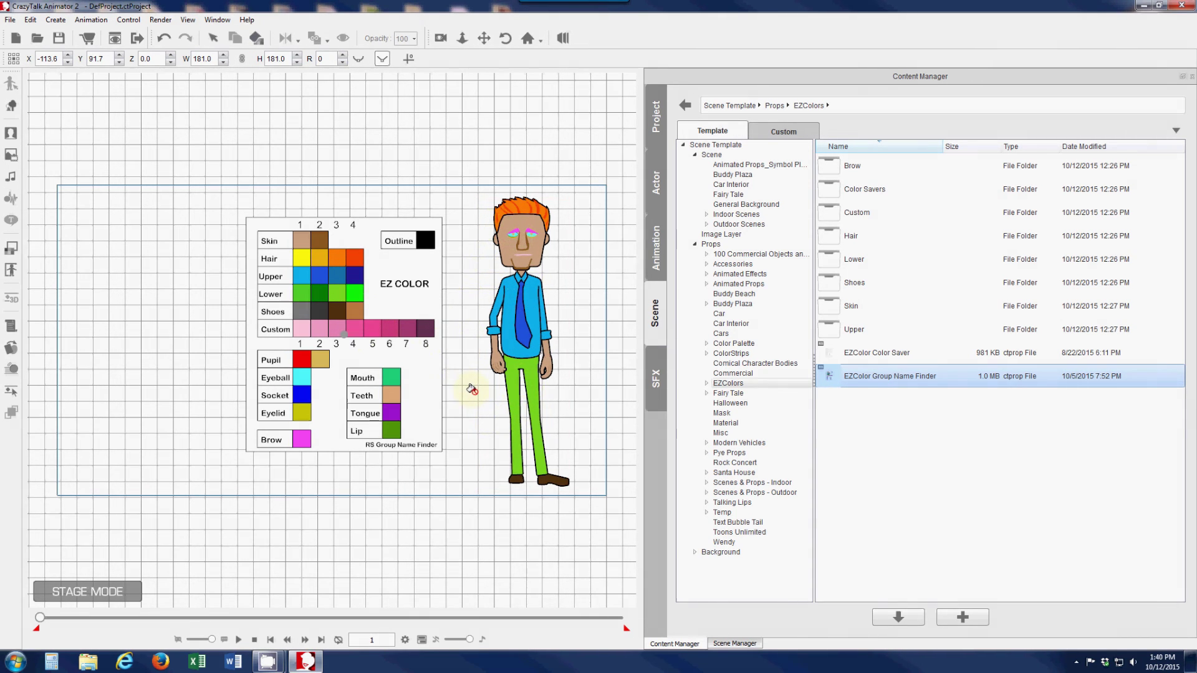
key(Escape)
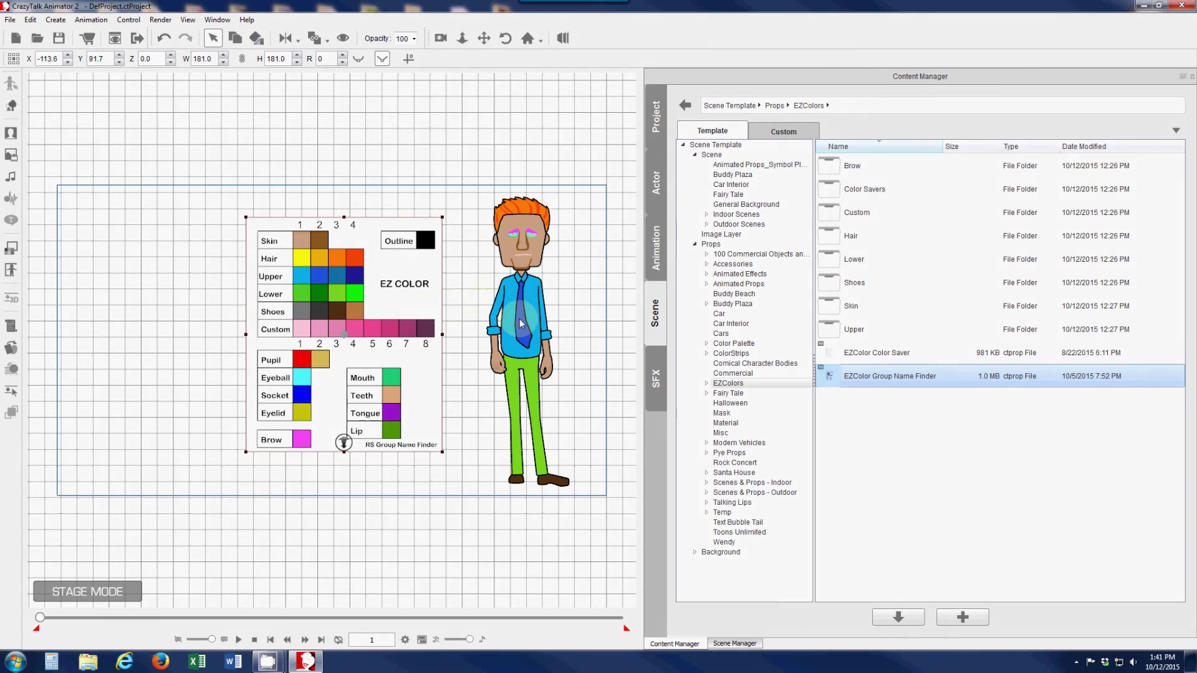
Step: Undo the character's recoloring and delete the Group Name Finder prop from the stage
key(ctrl+z)
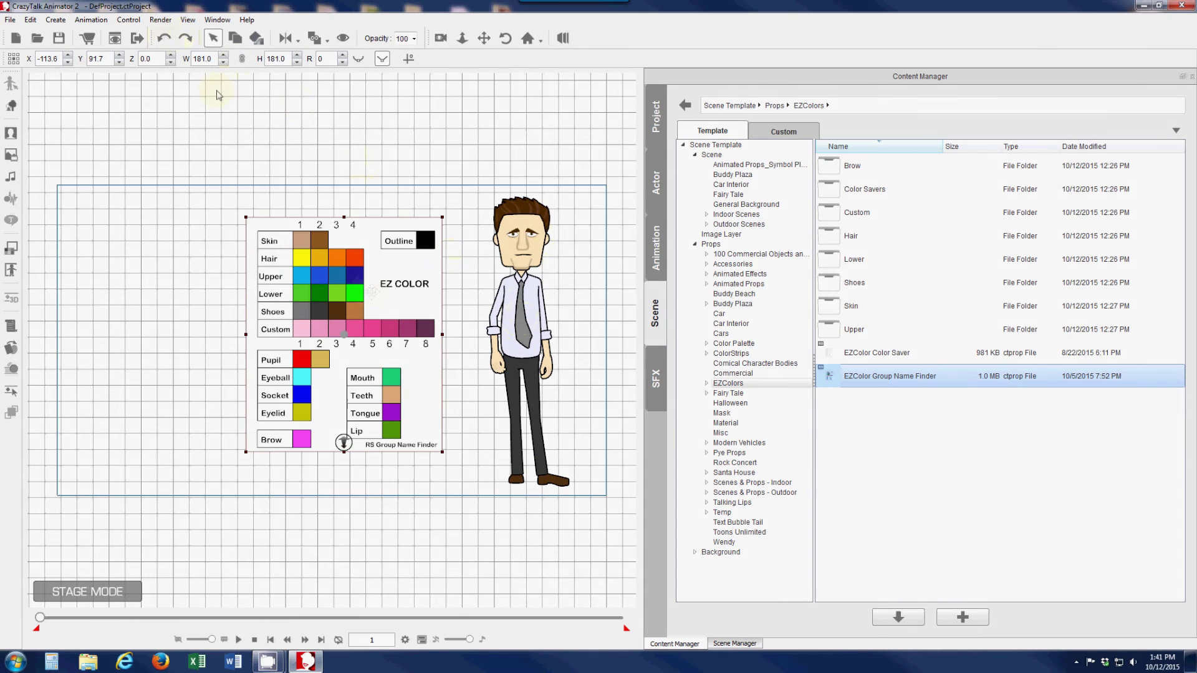
key(Delete)
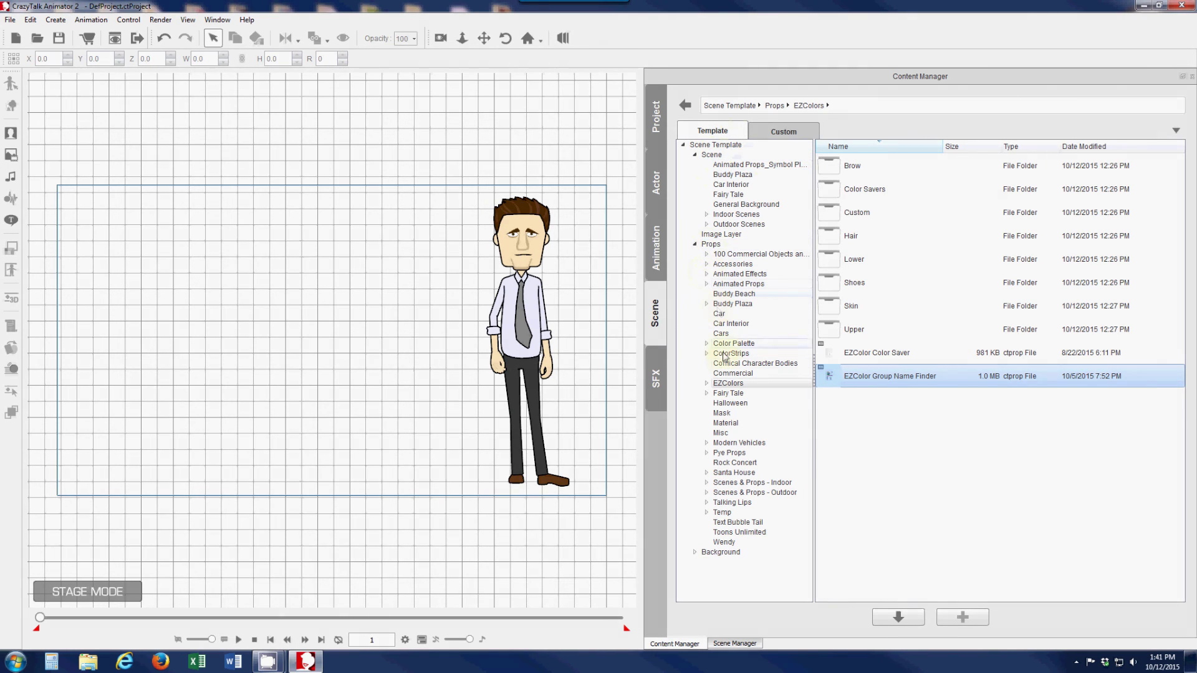
Step: Place the C0-00-00 swatch from EZColors Upper 01 and the 40-40-FF swatch from Upper 02 on the stage beside the character
click(707, 384)
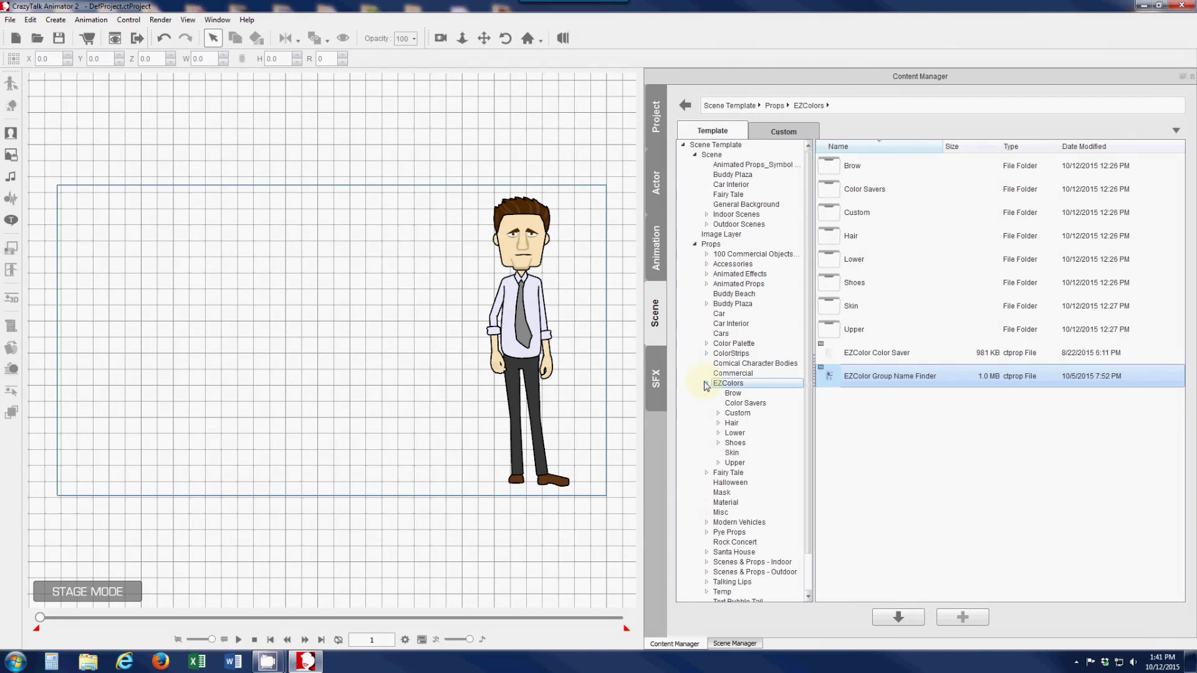
click(719, 463)
click(750, 474)
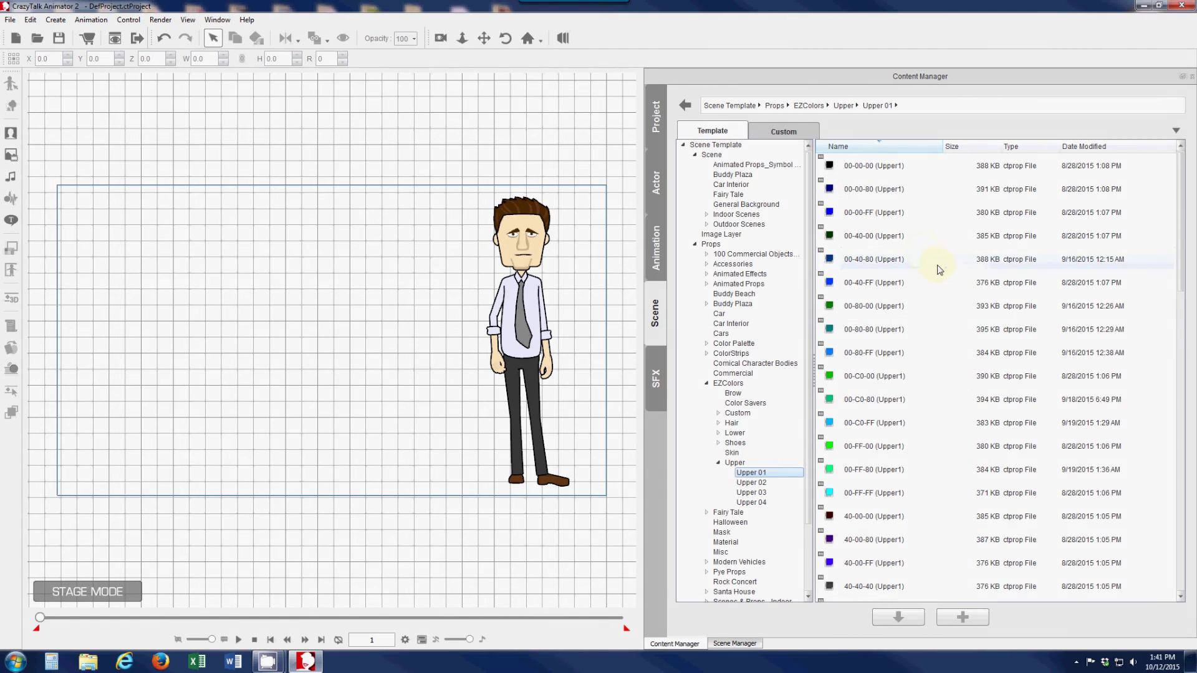
scroll(941, 269, up, 1)
scroll(962, 290, up, 2)
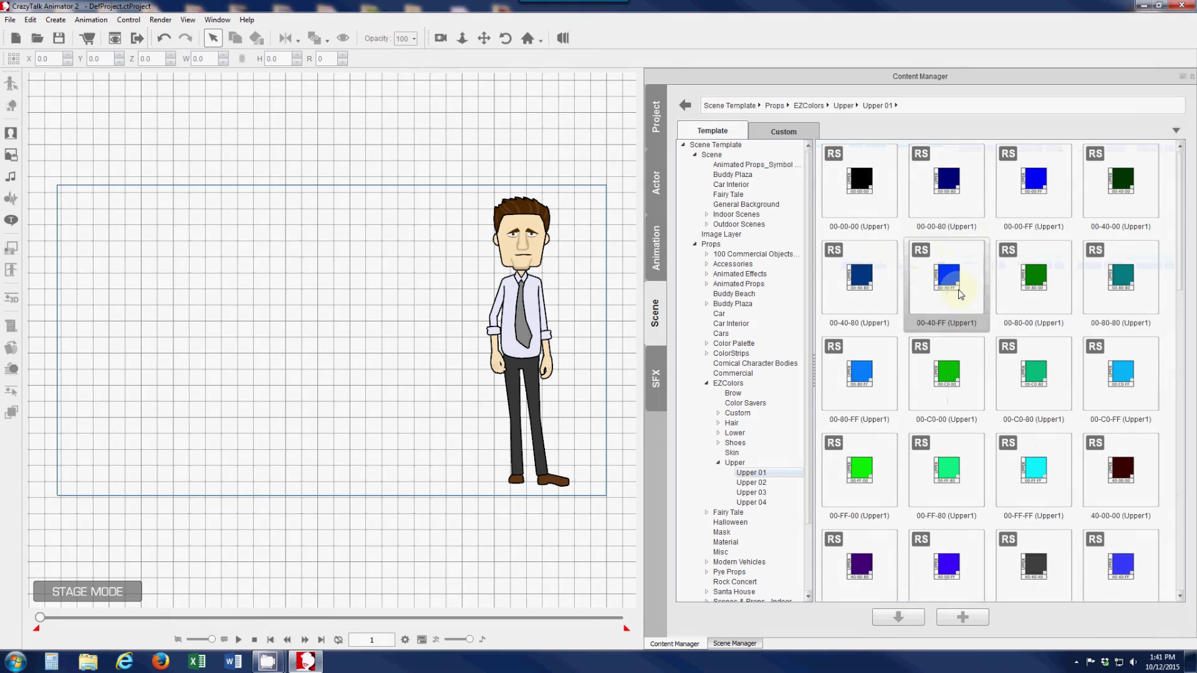
scroll(900, 307, down, 1)
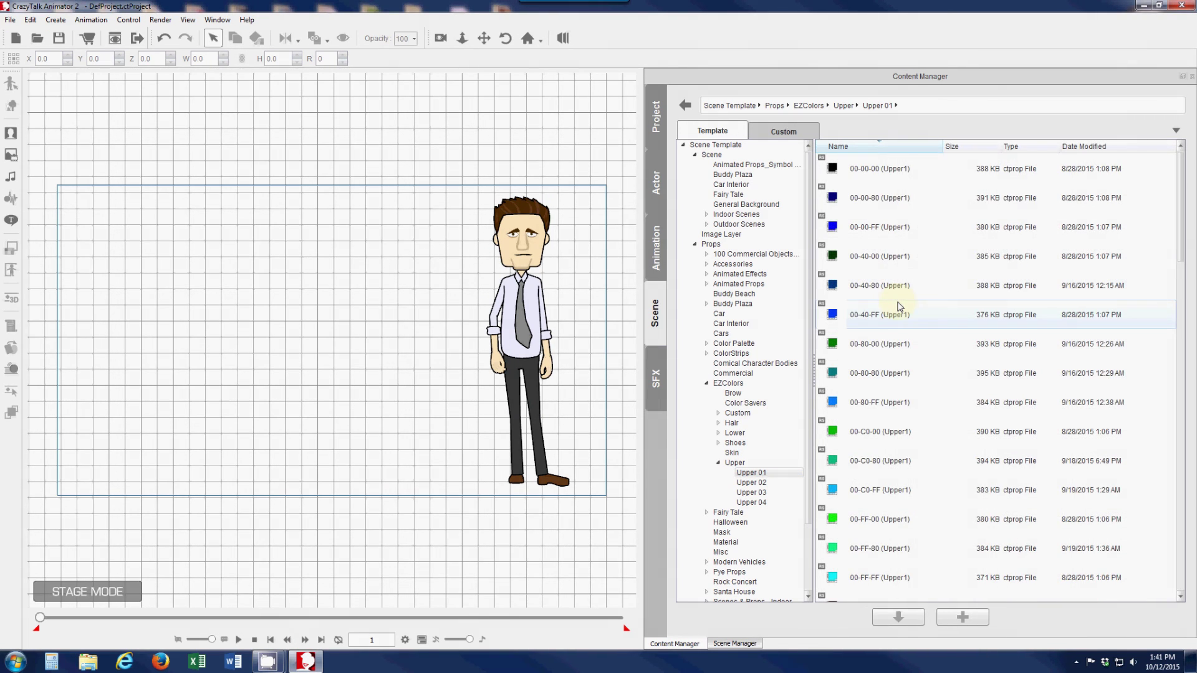
scroll(900, 307, up, 1)
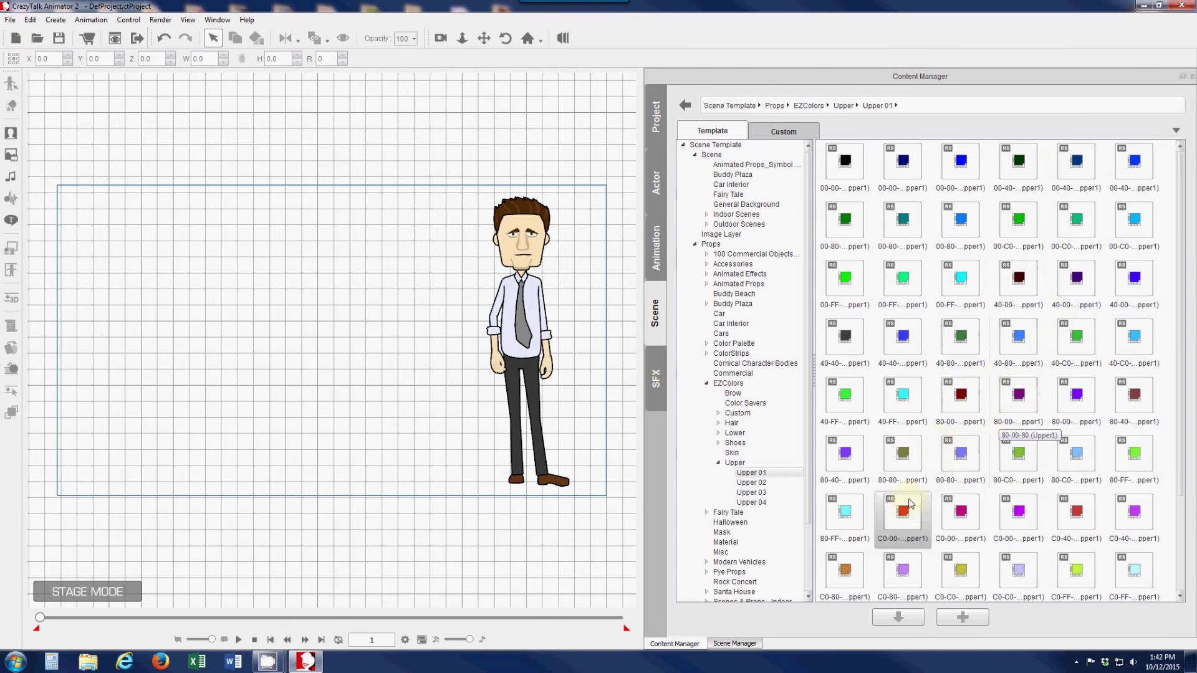
drag(910, 504, 360, 406)
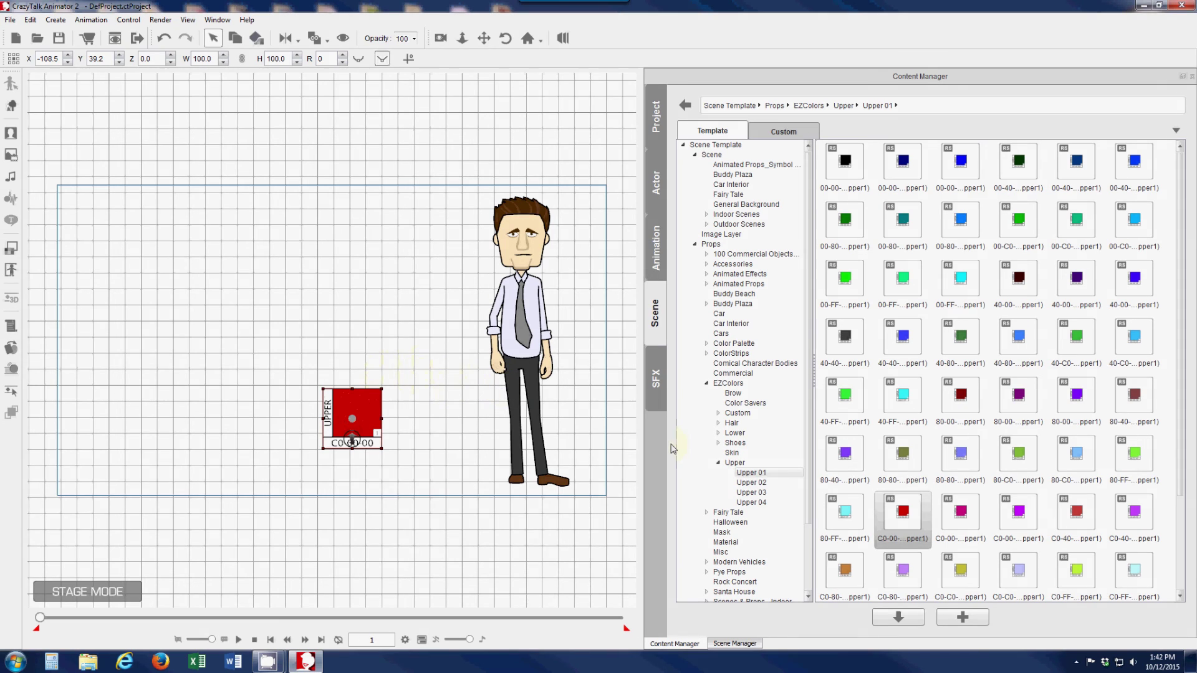
click(752, 483)
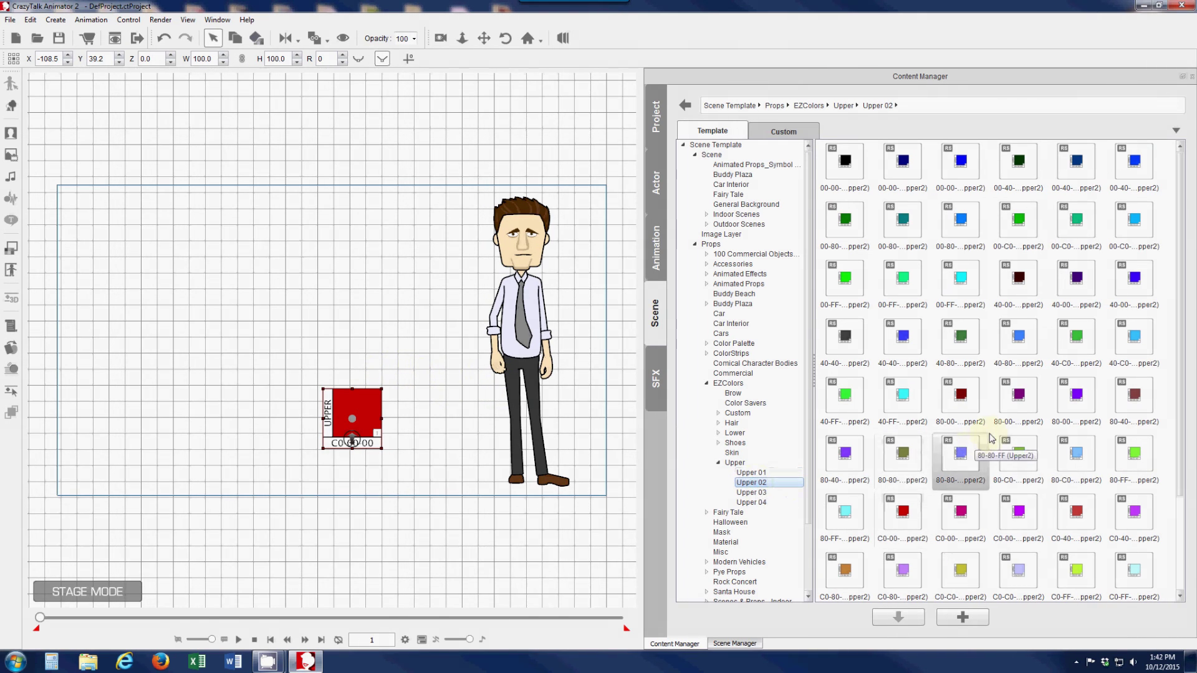
drag(903, 338, 354, 313)
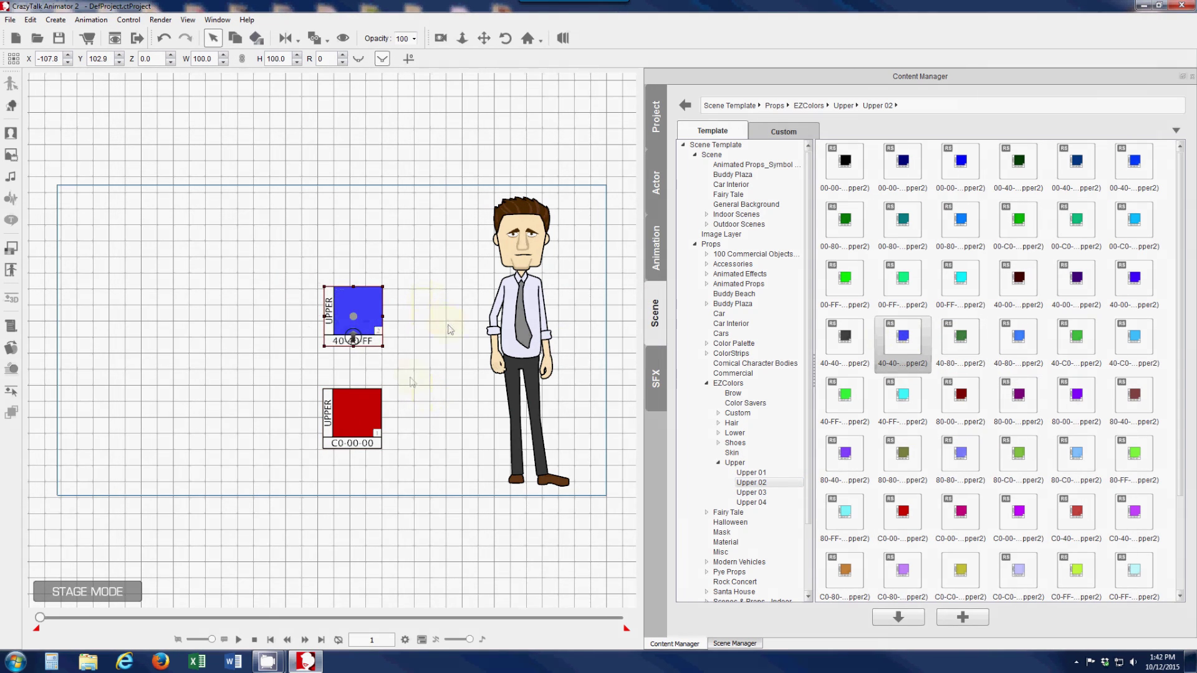
Step: Apply the red C0-00-00 swatch's color to the character's shirt
click(363, 409)
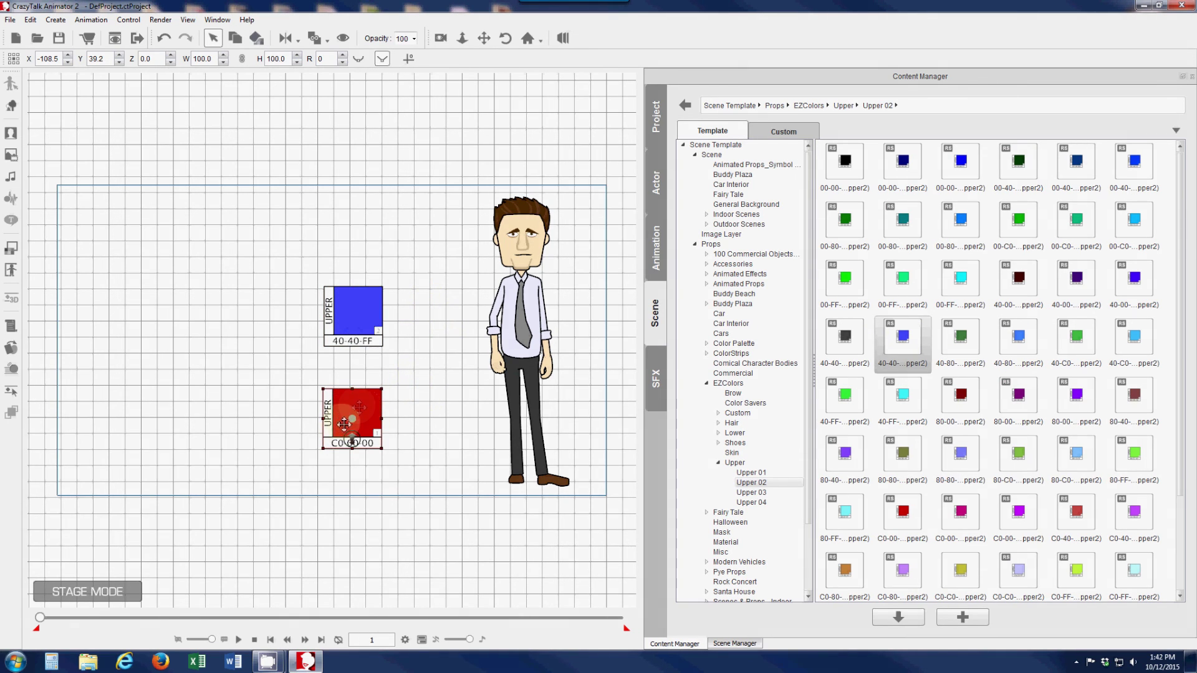
click(256, 39)
click(503, 297)
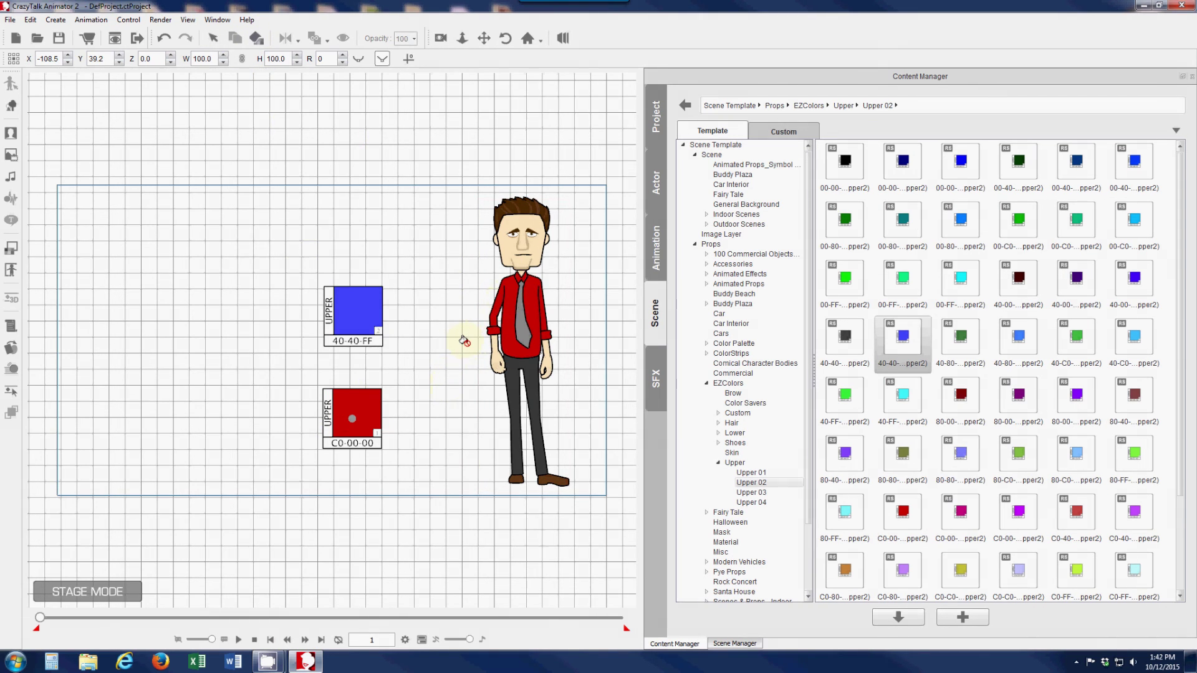
click(353, 441)
Step: Apply the blue 40-40-FF swatch's color to the character's tie
click(358, 305)
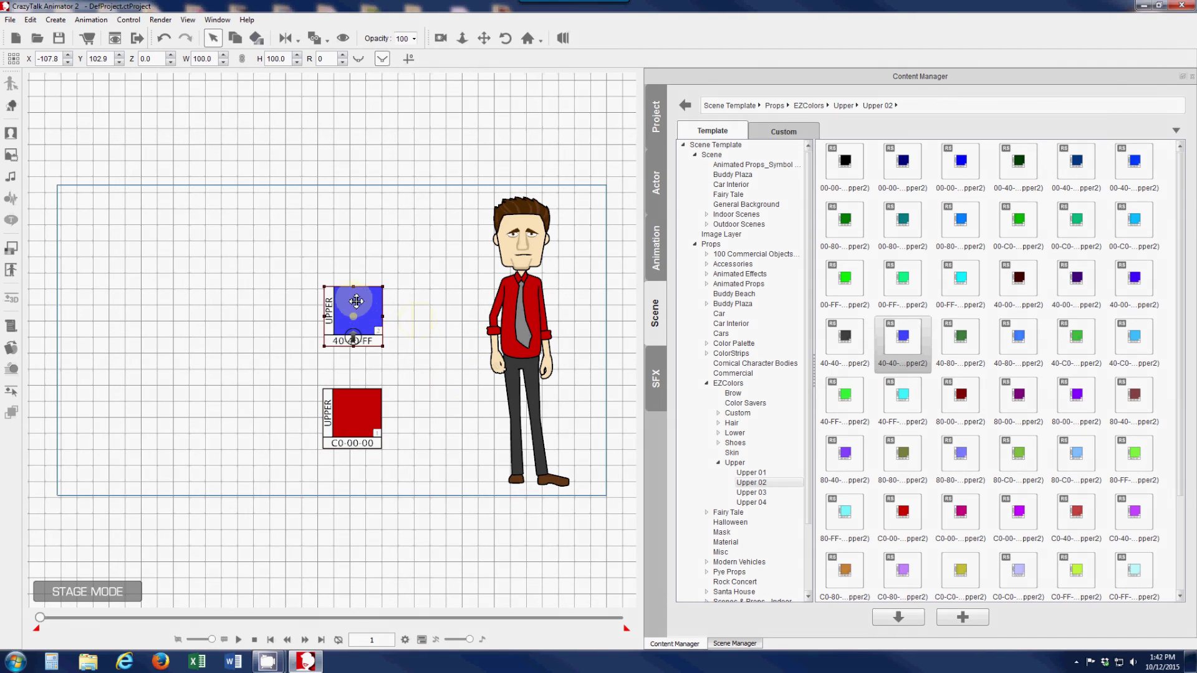
click(256, 40)
click(518, 305)
click(436, 308)
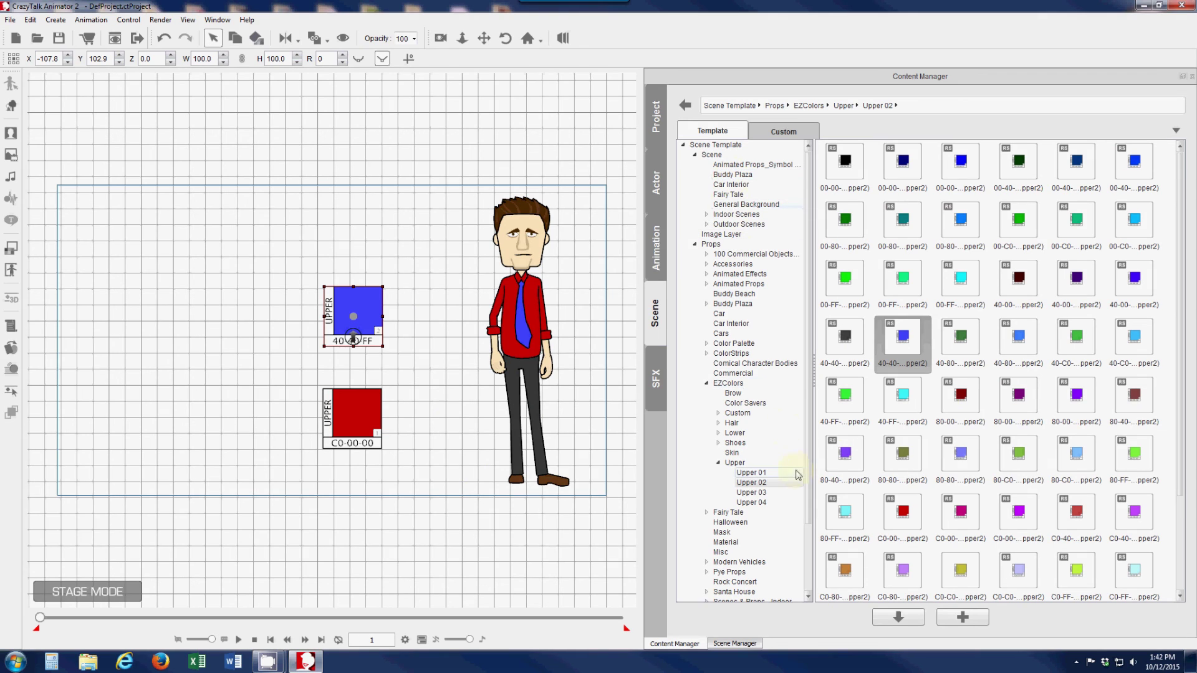
Step: Place the blank EZColor Saver prop from the Upper folder on the stage beside the blue swatch
click(734, 463)
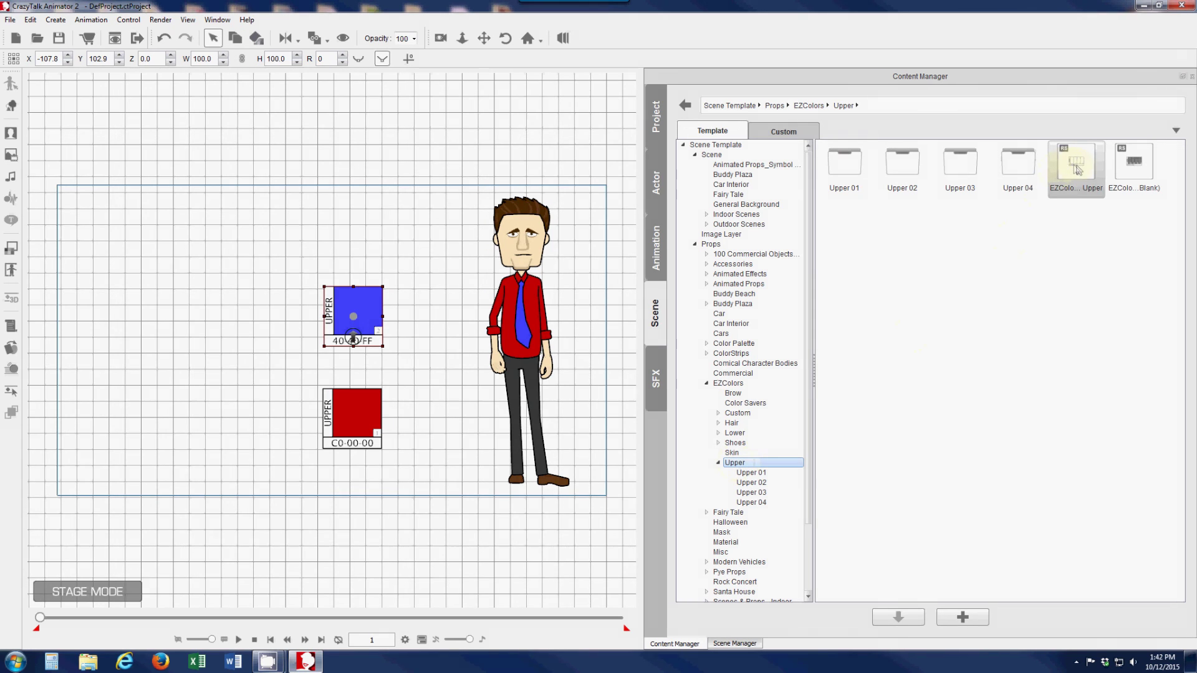
drag(1077, 163, 234, 332)
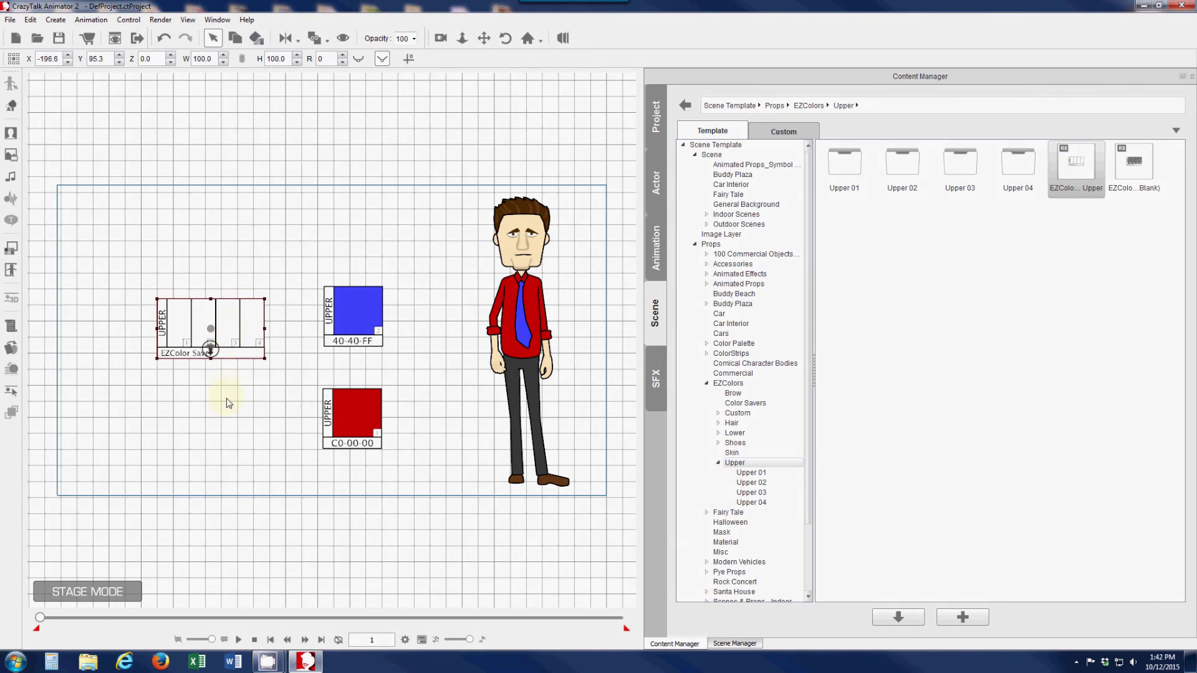
click(228, 395)
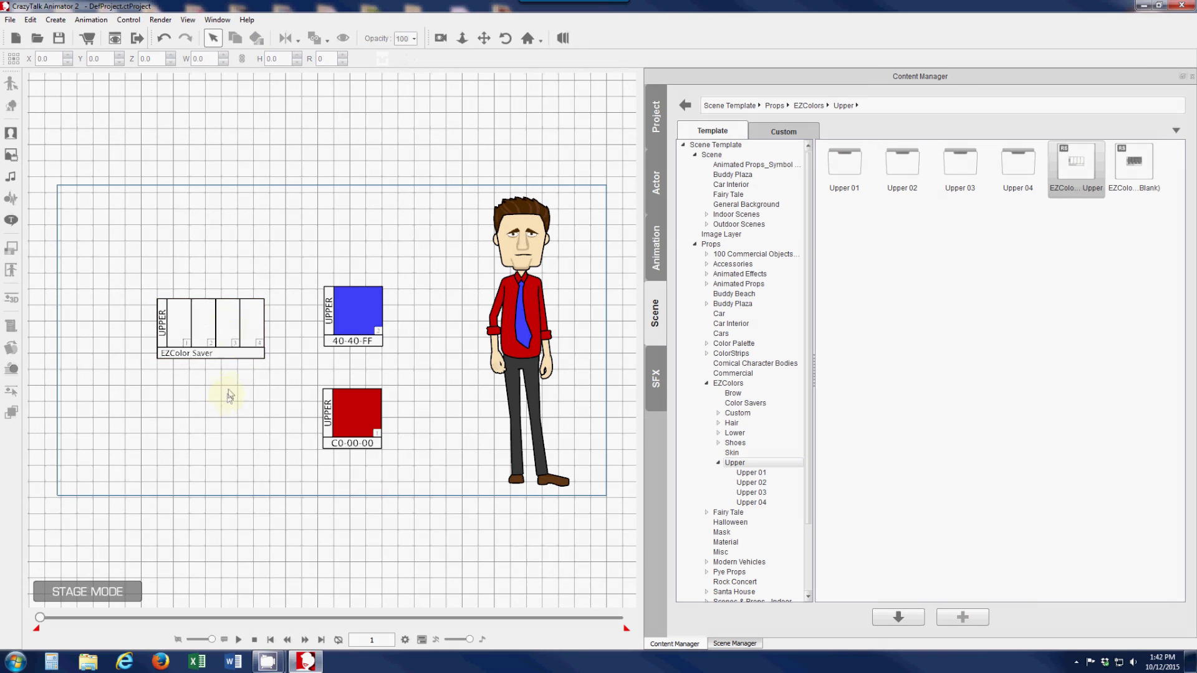
Step: Apply the blue 40-40-FF swatch's color to the second slot of the EZColor Saver
click(353, 306)
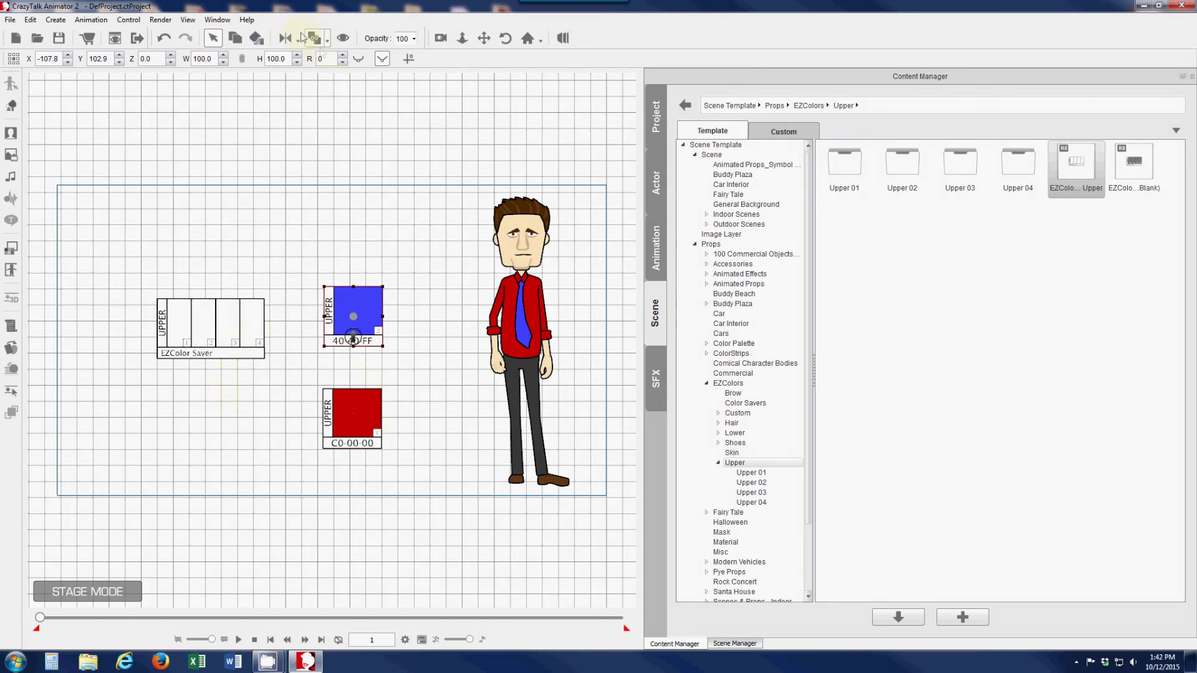
click(257, 39)
click(200, 318)
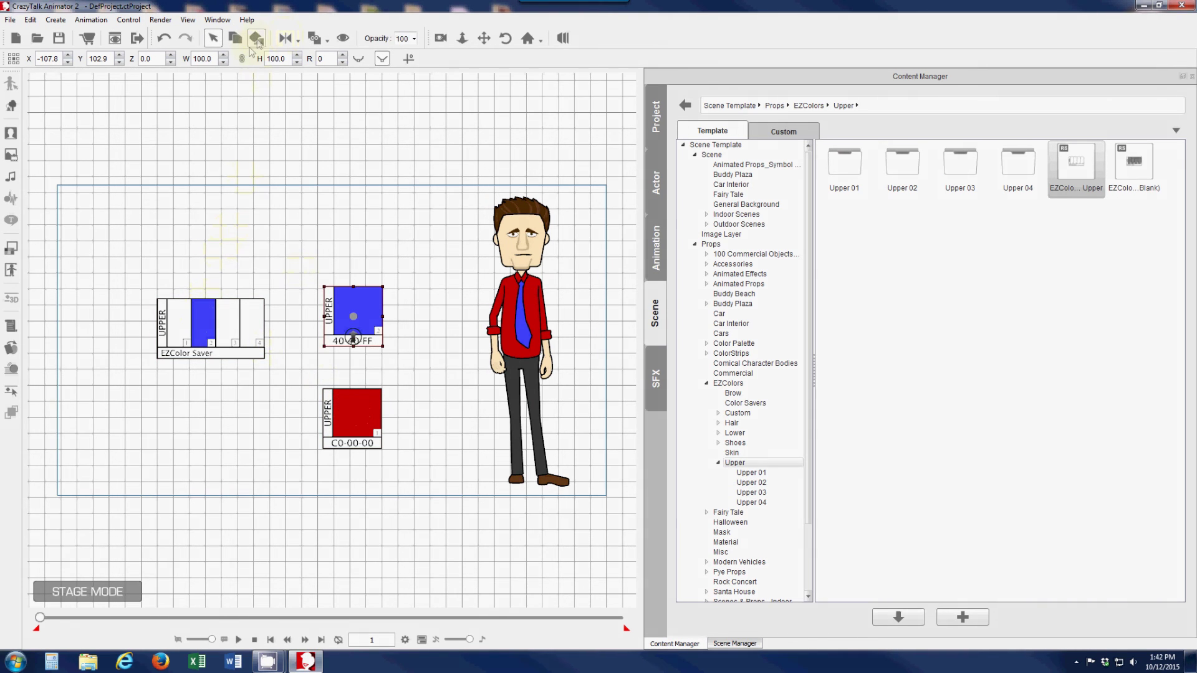
drag(257, 38, 182, 315)
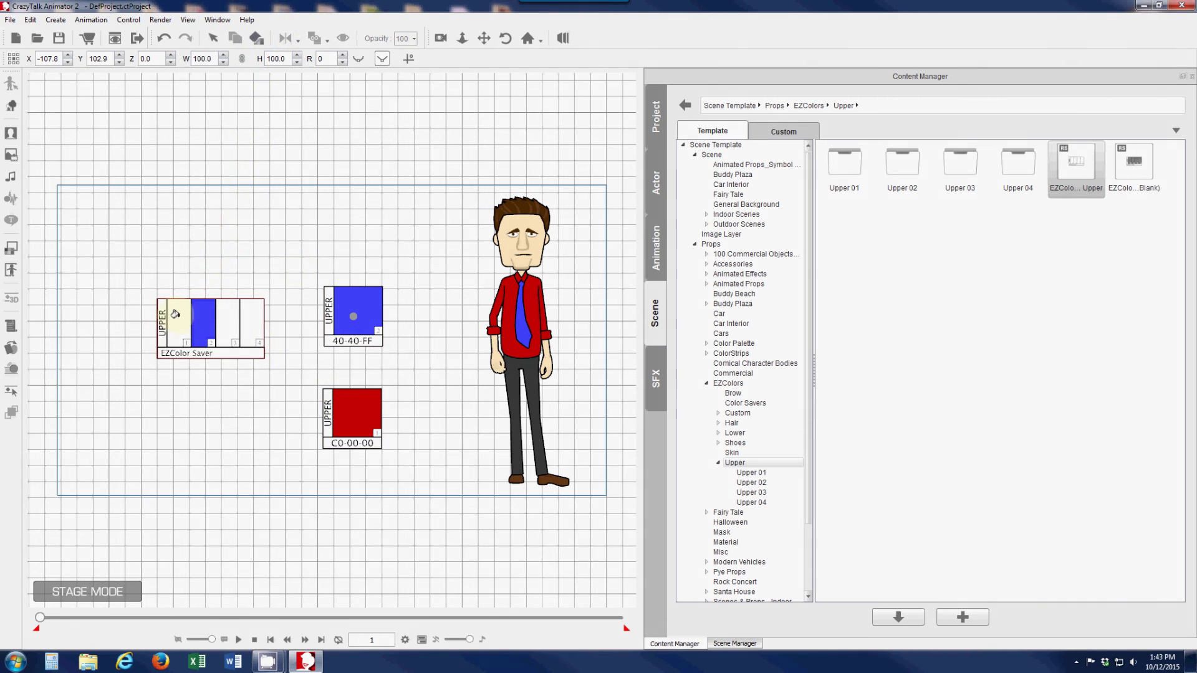
key(Escape)
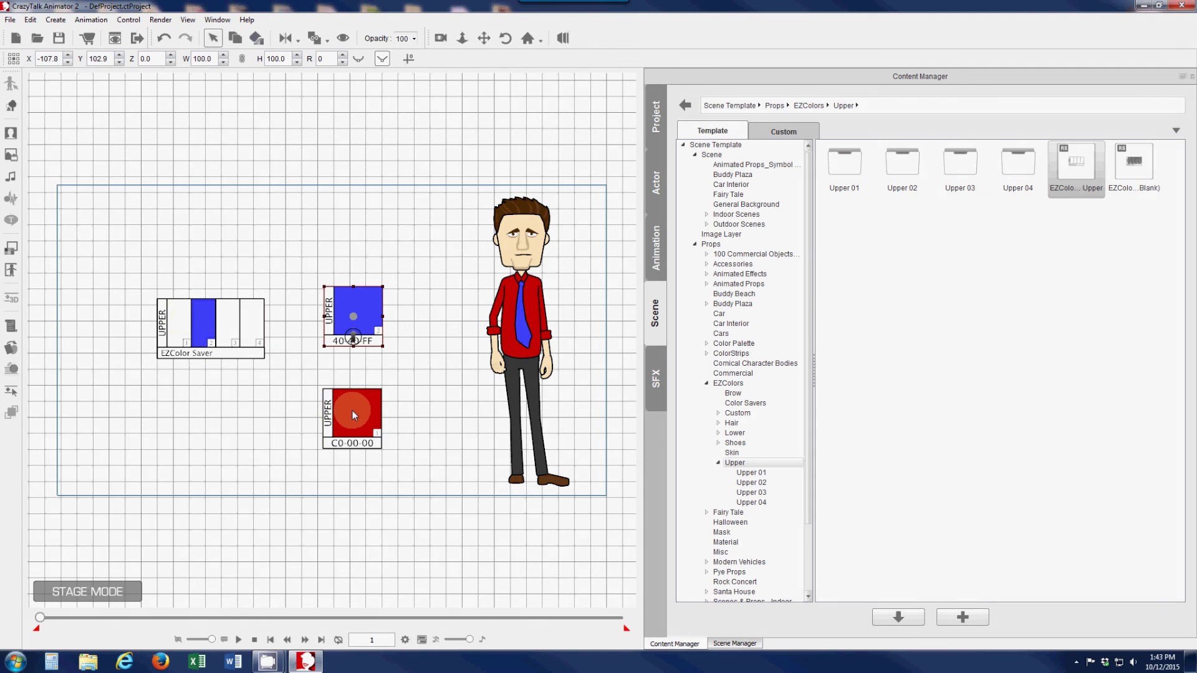
Step: Apply the red C0-00-00 swatch's color to the first slot of the EZColor Saver
drag(353, 410, 350, 409)
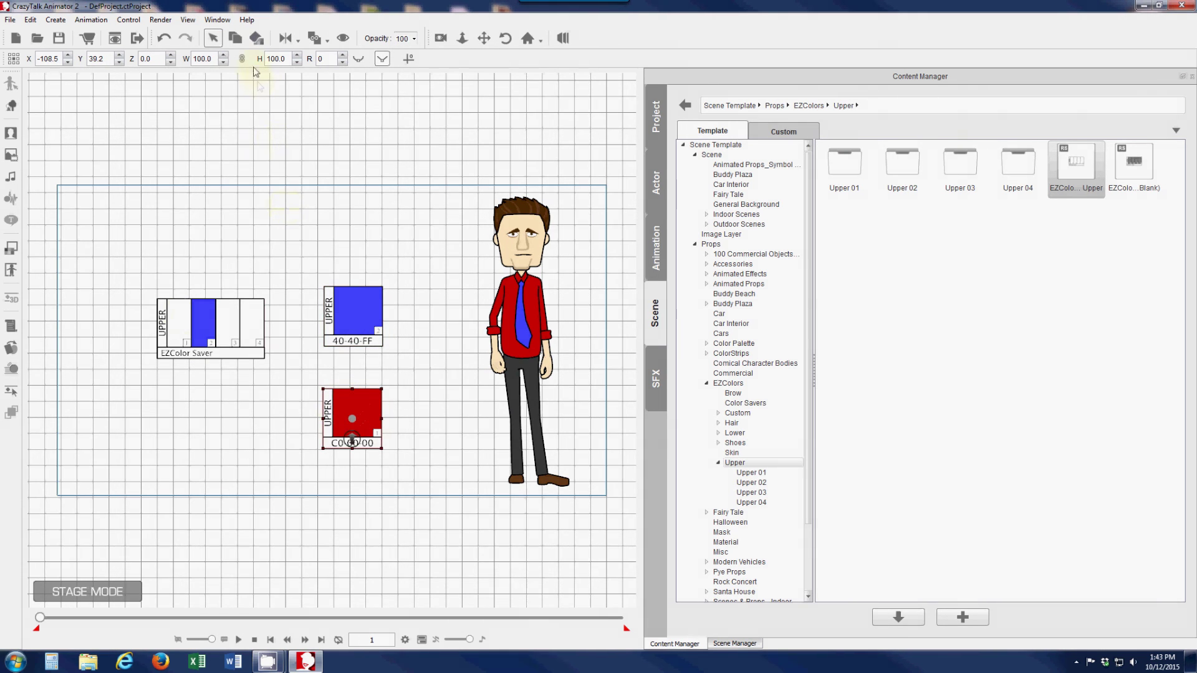
click(256, 38)
click(178, 320)
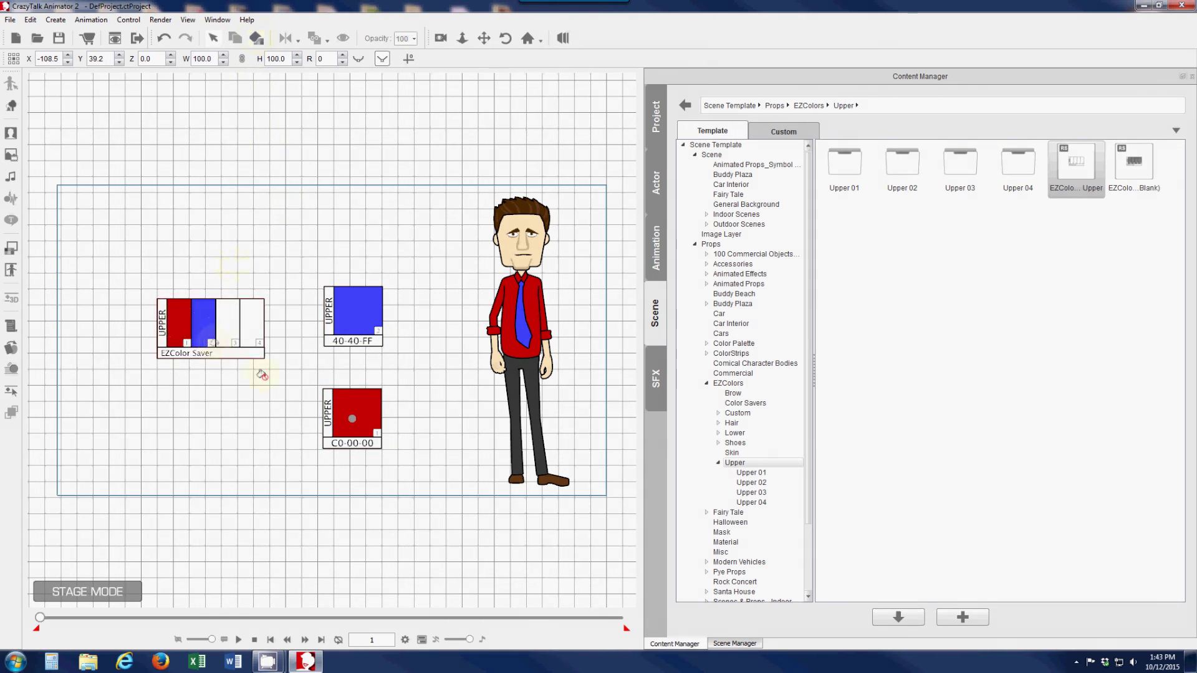
key(Escape)
Step: Move the red and blue EZColor Saver up, near the upper edge of the stage frame
click(199, 332)
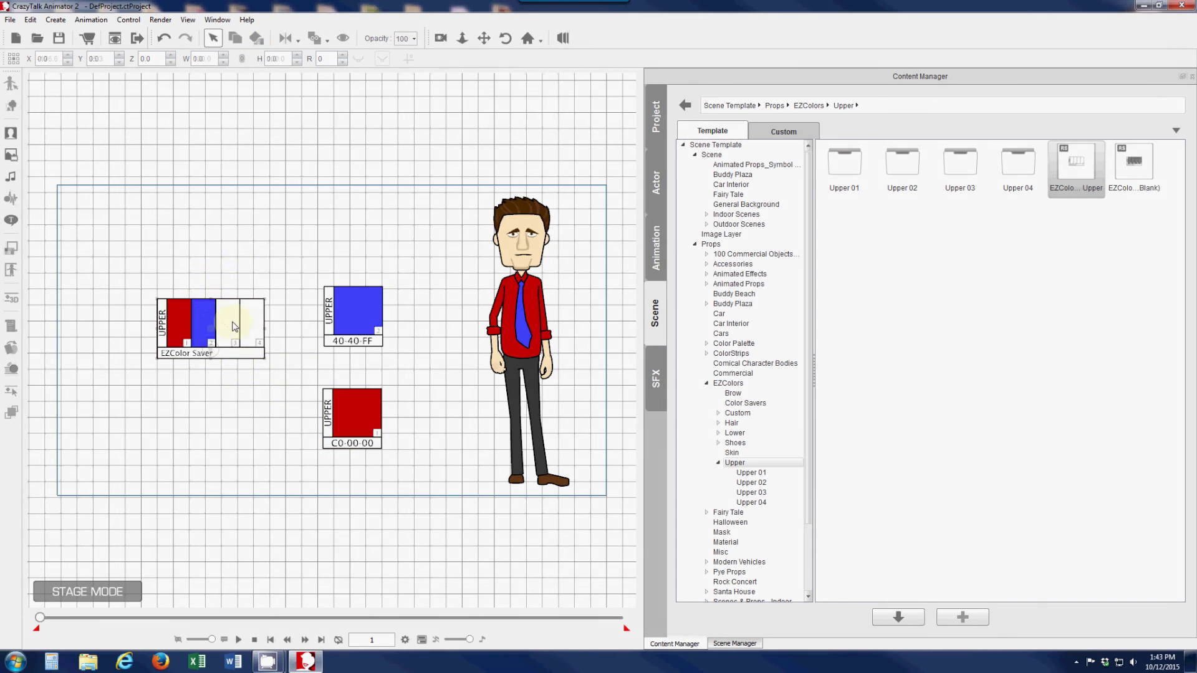
drag(235, 324, 281, 223)
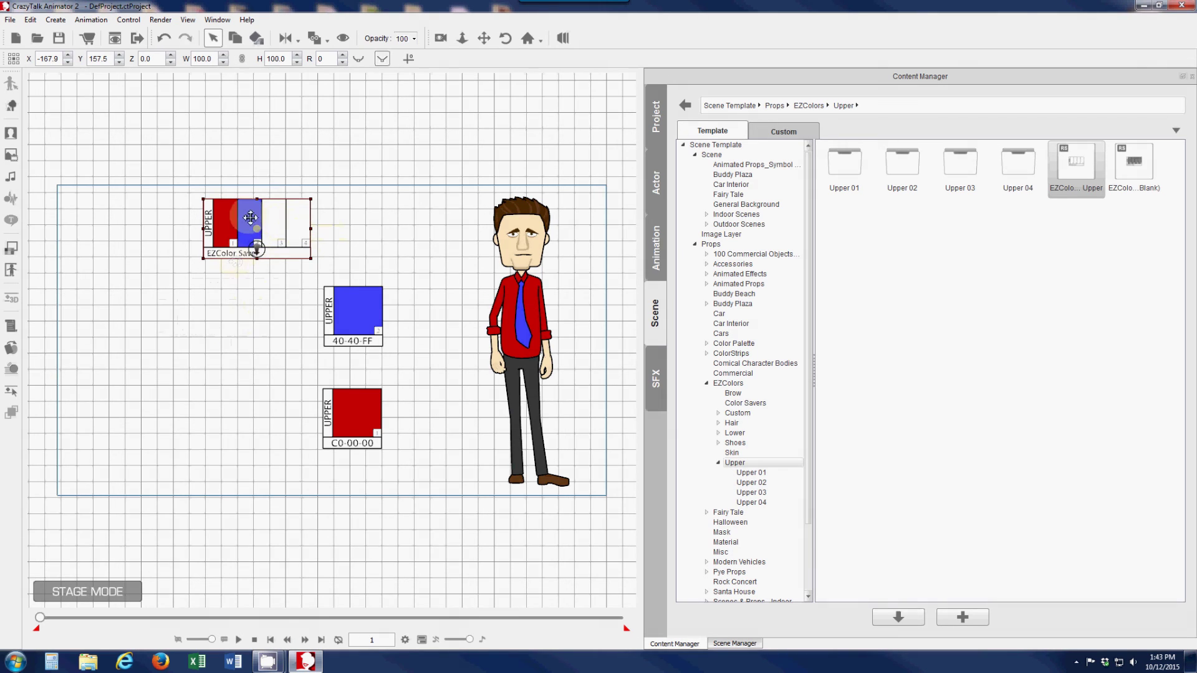
click(540, 323)
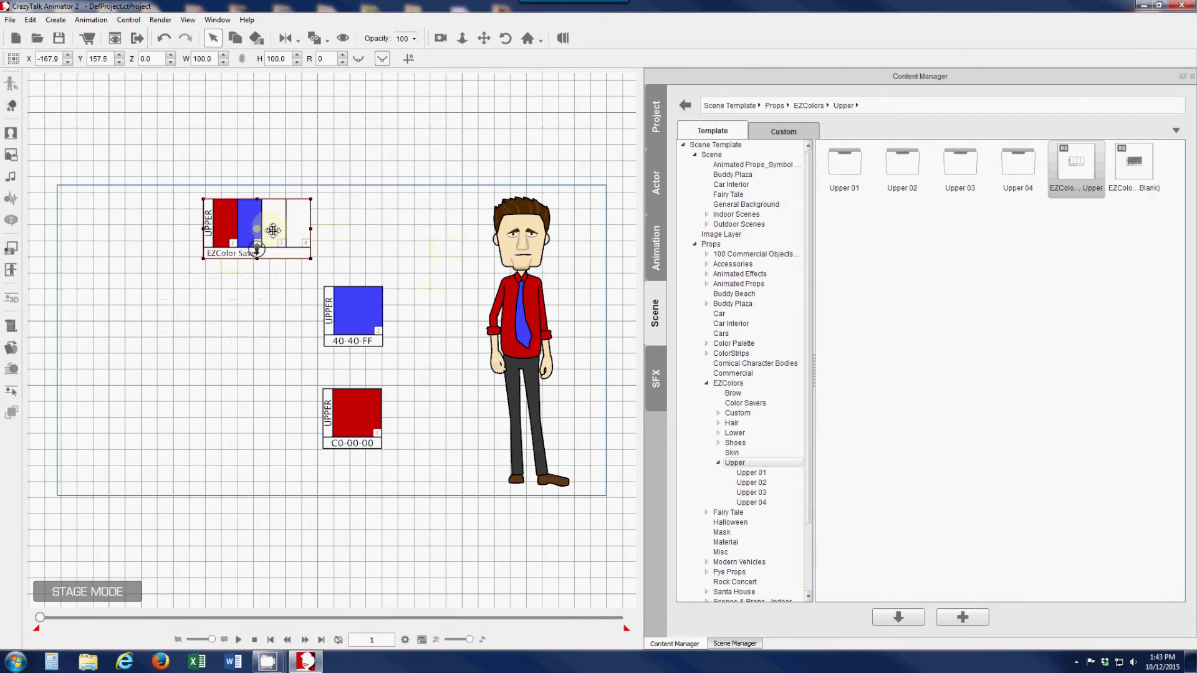
drag(273, 231, 353, 228)
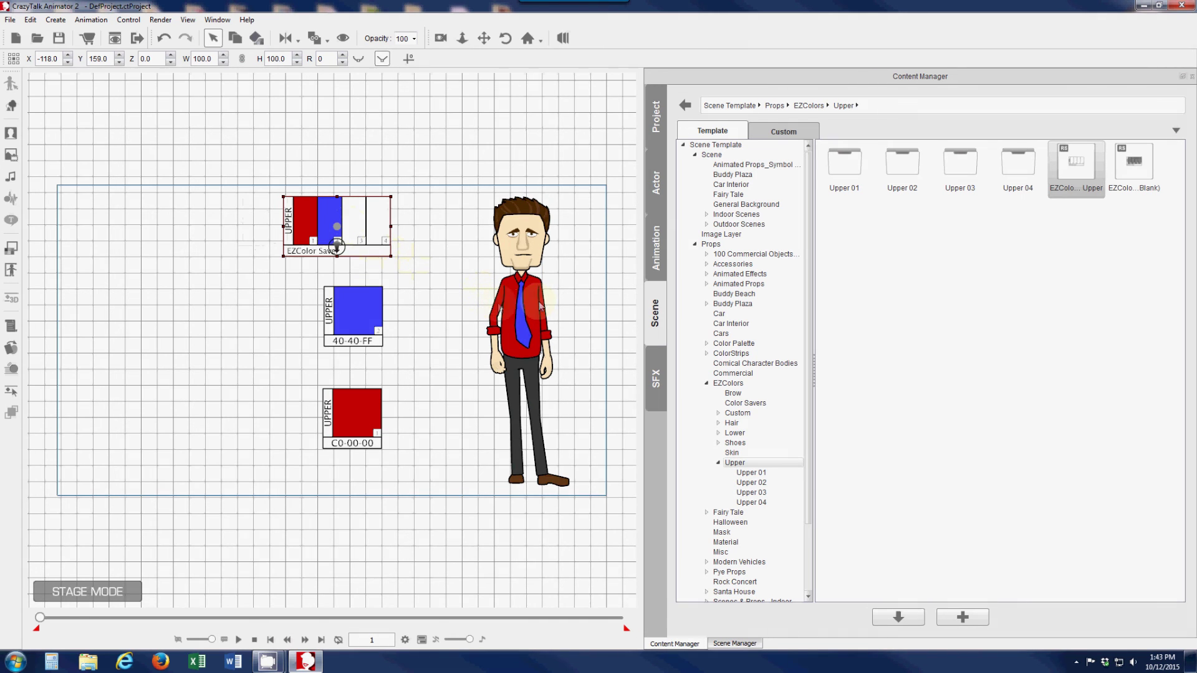
click(312, 233)
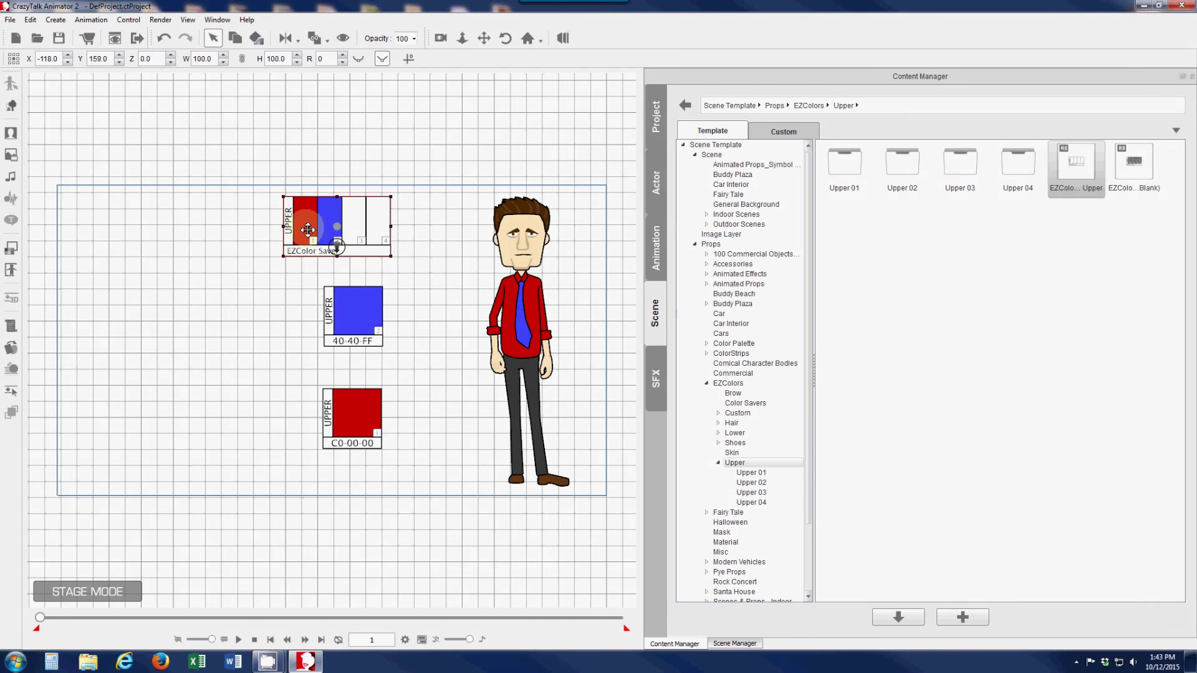
drag(308, 230, 248, 237)
Step: Place a second blank Upper EZColor Saver below the first and the 00-C0-00 swatch from Upper 01 at the stage's left edge
drag(1082, 167, 287, 311)
click(761, 474)
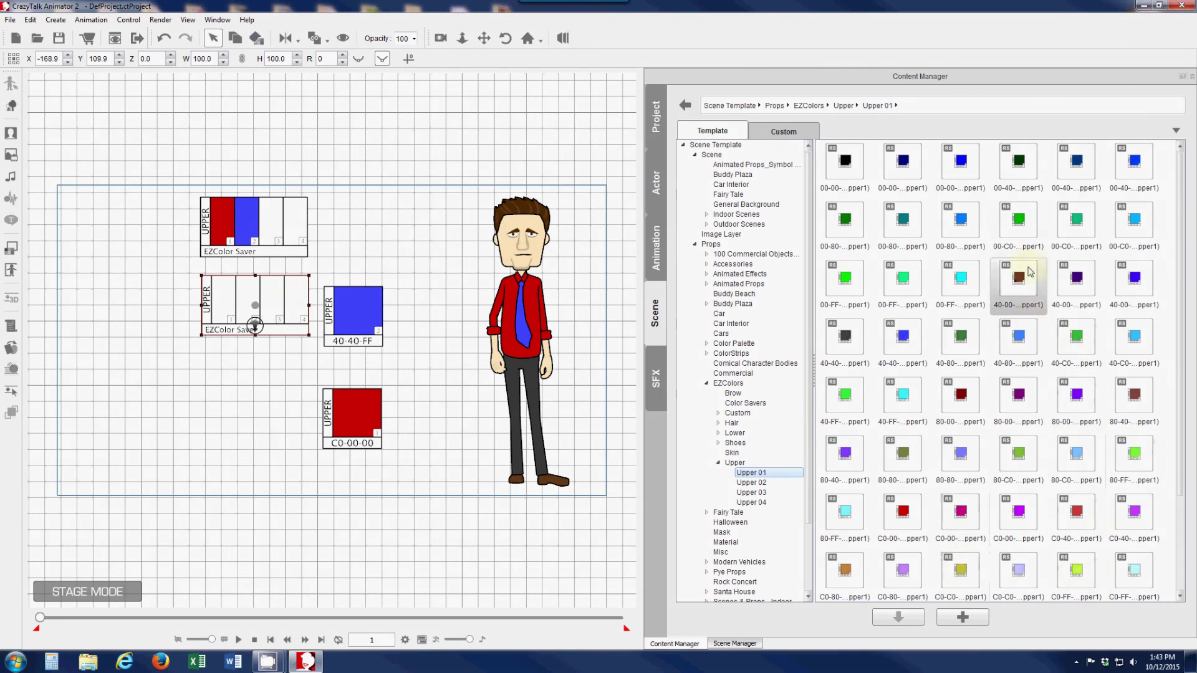
drag(1021, 225, 76, 393)
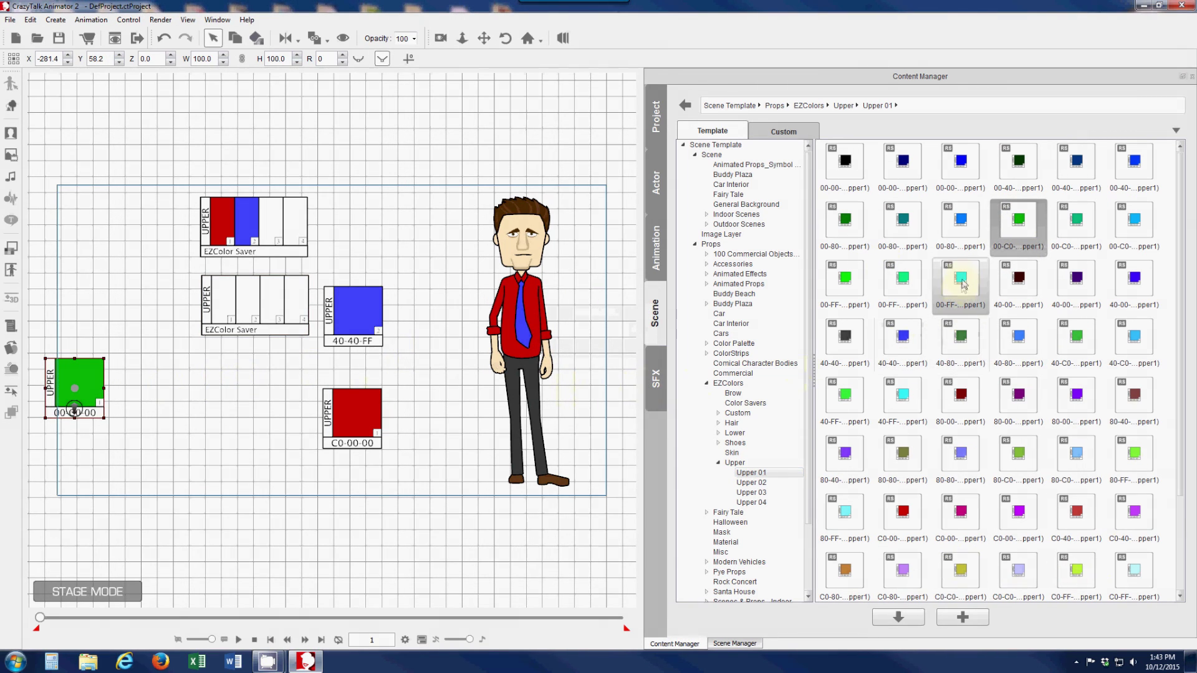
Step: Place the cyan 00-FF-FF swatch from Upper 01 above the green swatch and delete it again
drag(965, 282, 88, 263)
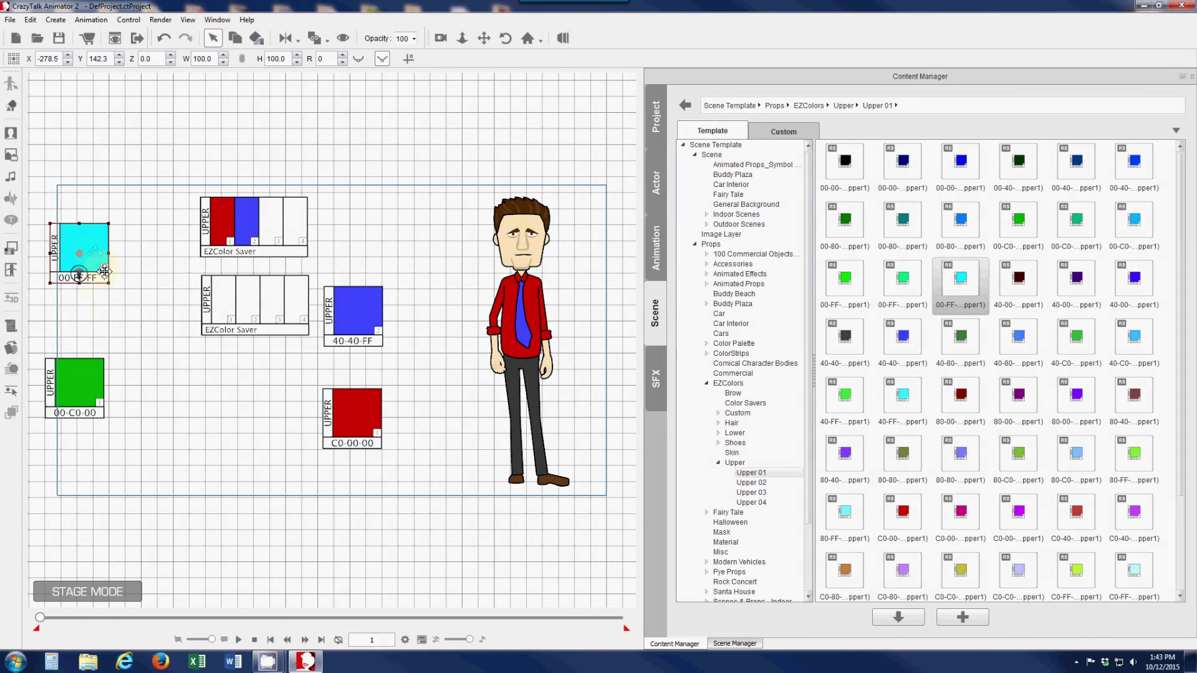
key(Delete)
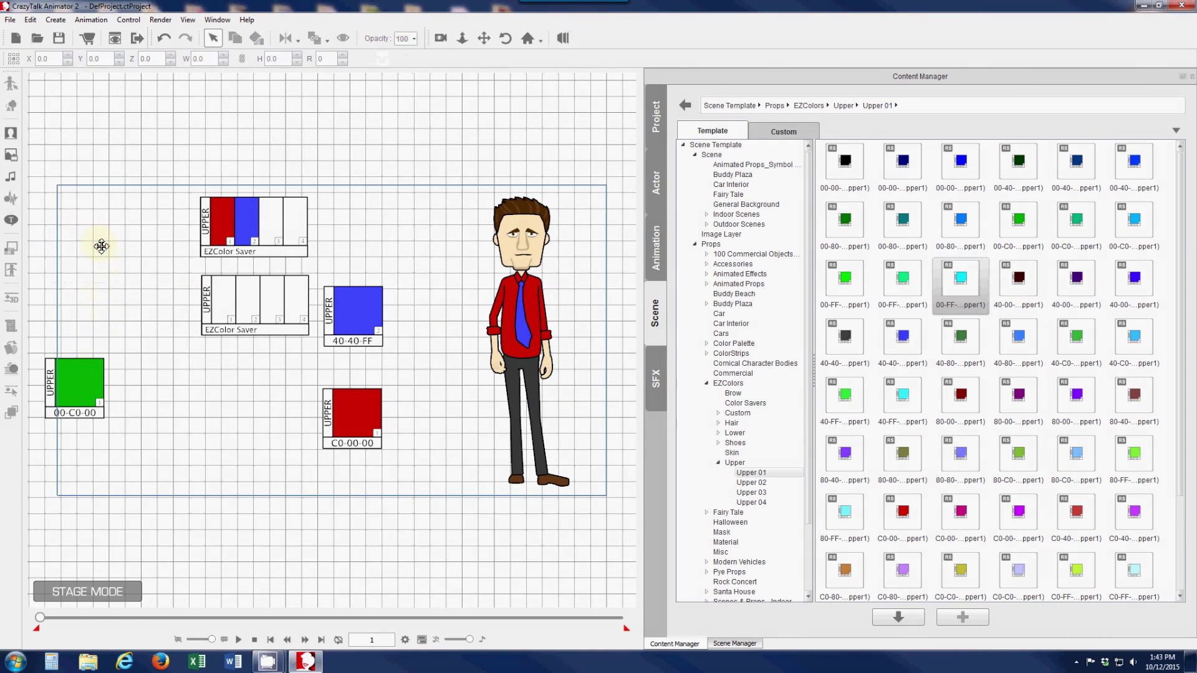
Step: Place the cyan 00-FF-FF swatch from Upper 02 above the green swatch and apply its color to the lower EZColor Saver's second slot
click(762, 485)
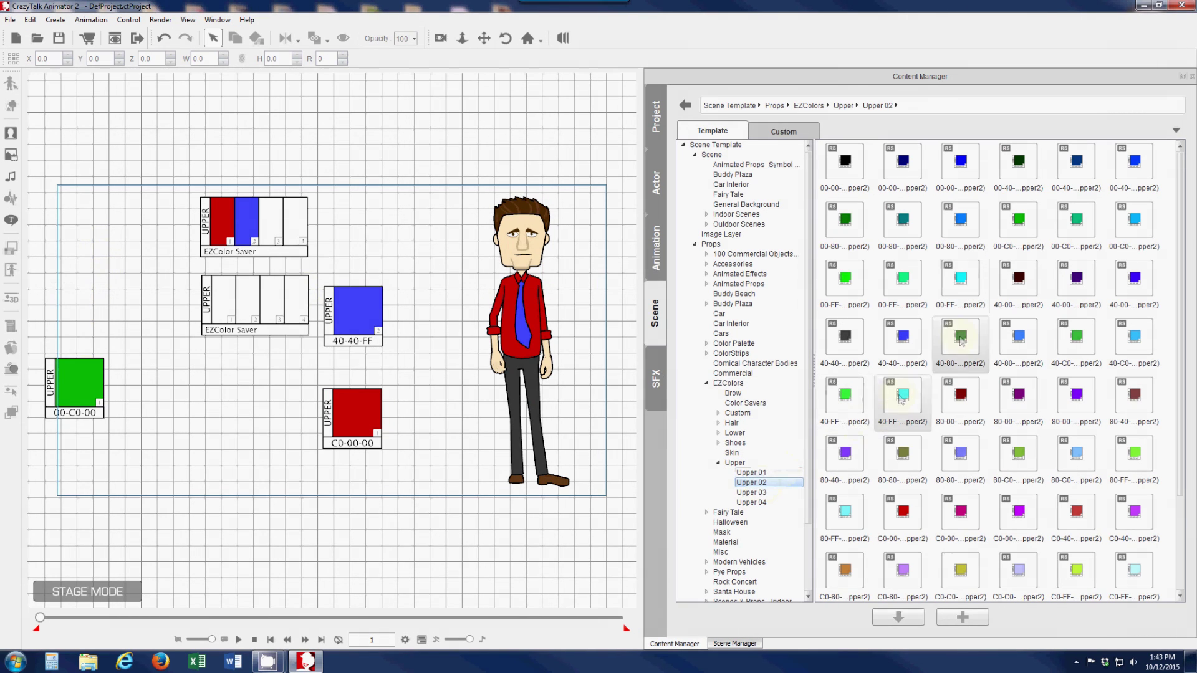
drag(958, 289, 100, 277)
click(255, 43)
click(210, 291)
key(Escape)
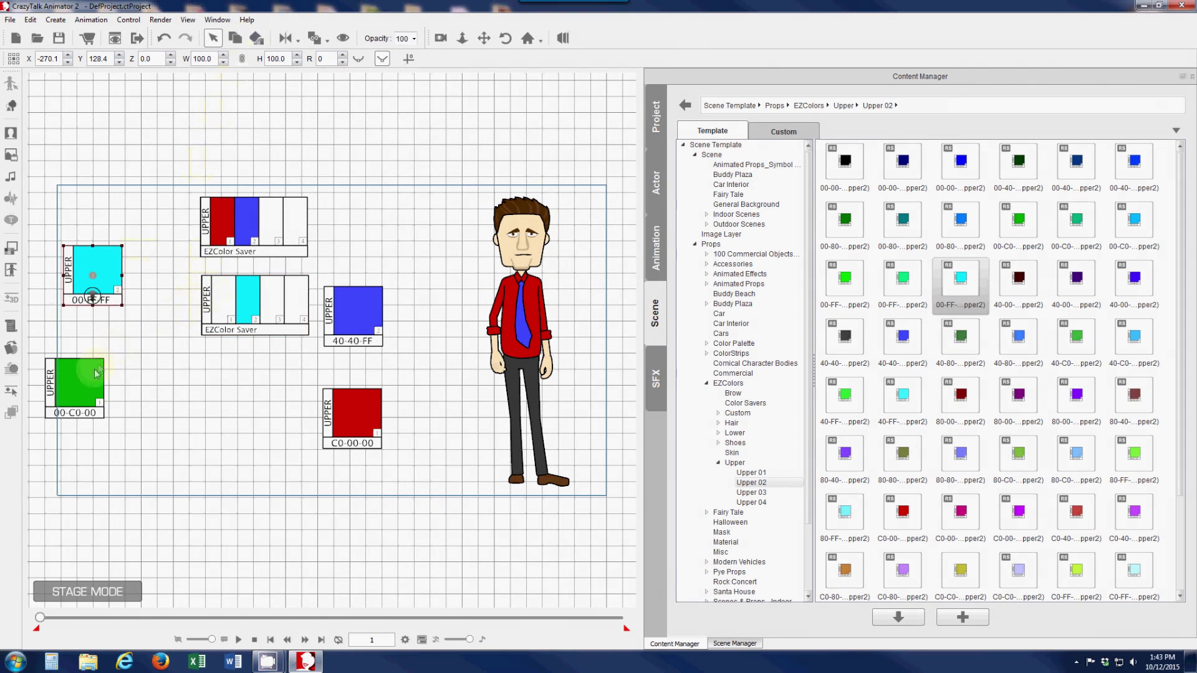
Step: Apply the green 00-C0-00 swatch's color to the first slot of the lower EZColor Saver
click(94, 374)
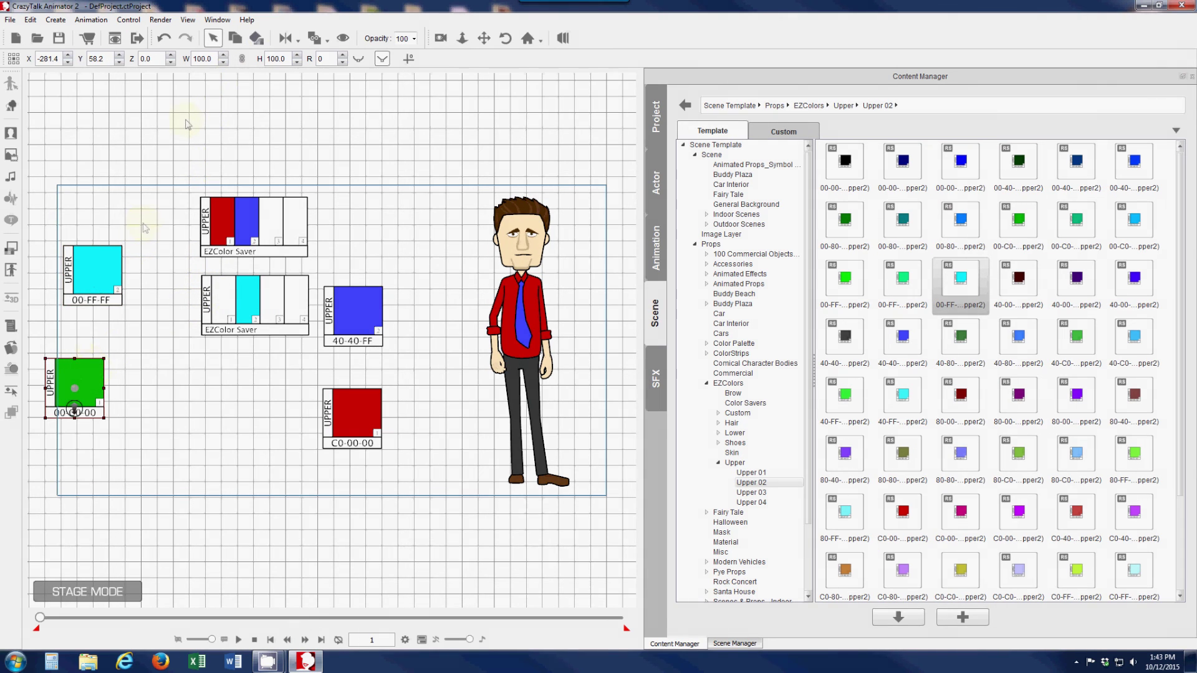
click(257, 41)
click(220, 315)
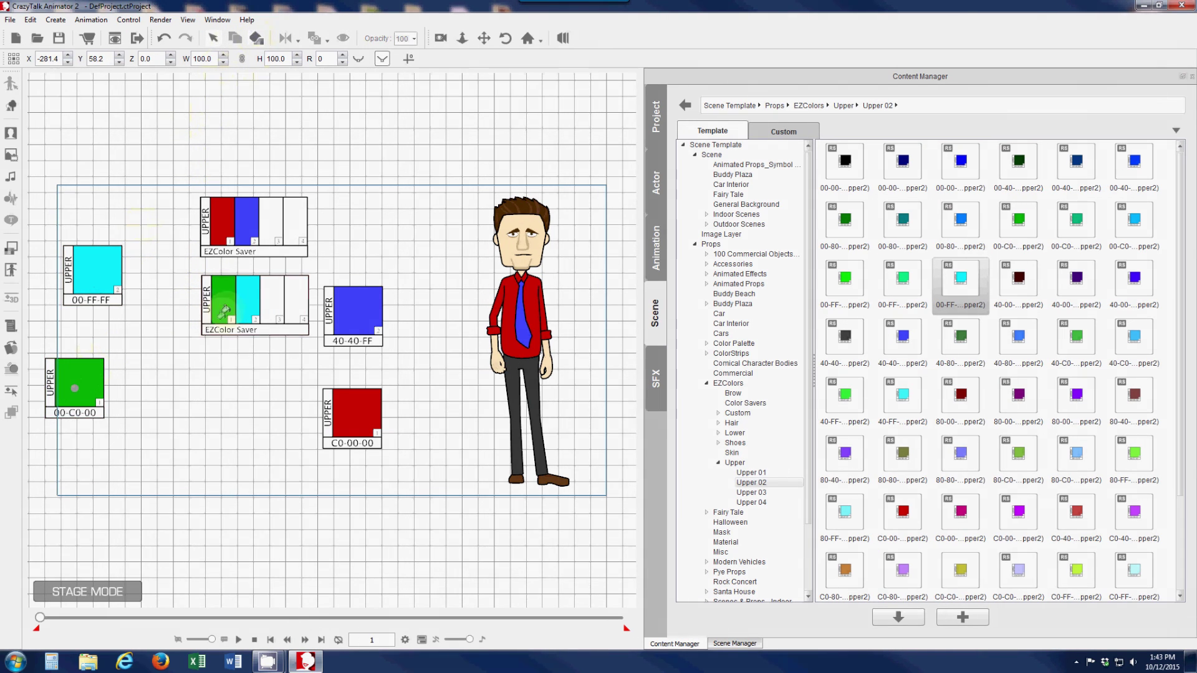
Step: Delete the cyan, green, blue and red single-color swatches from the stage
click(106, 287)
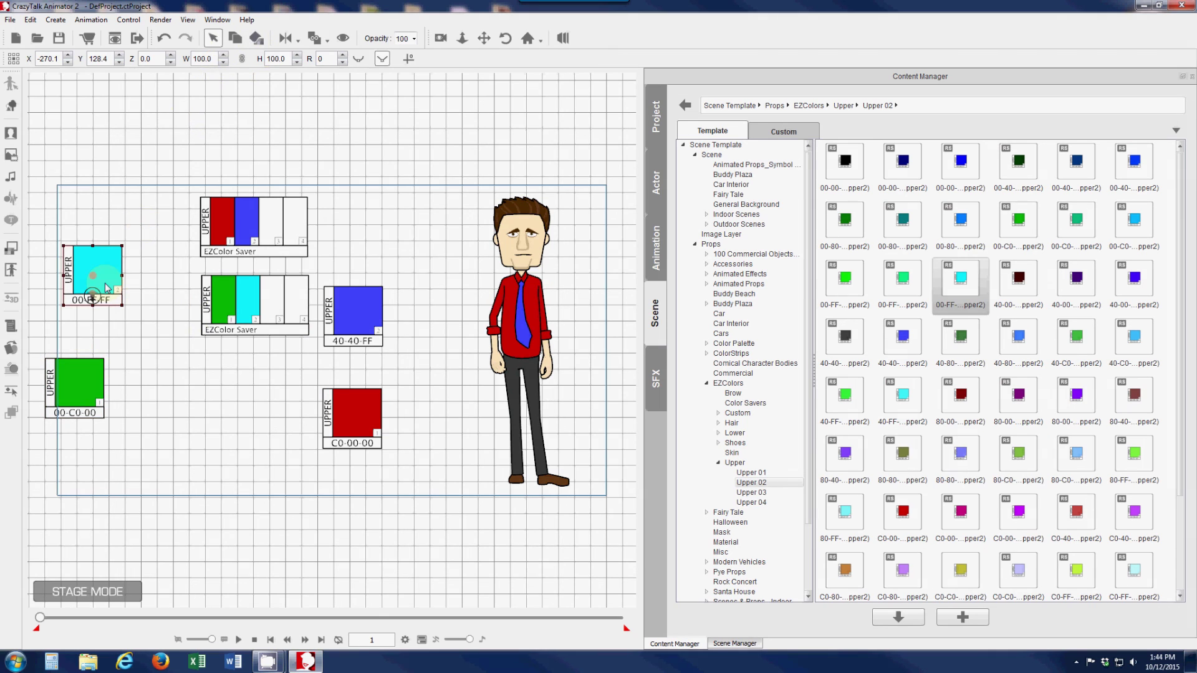
key(Delete)
click(74, 383)
key(Delete)
click(343, 324)
key(Delete)
click(345, 406)
key(Delete)
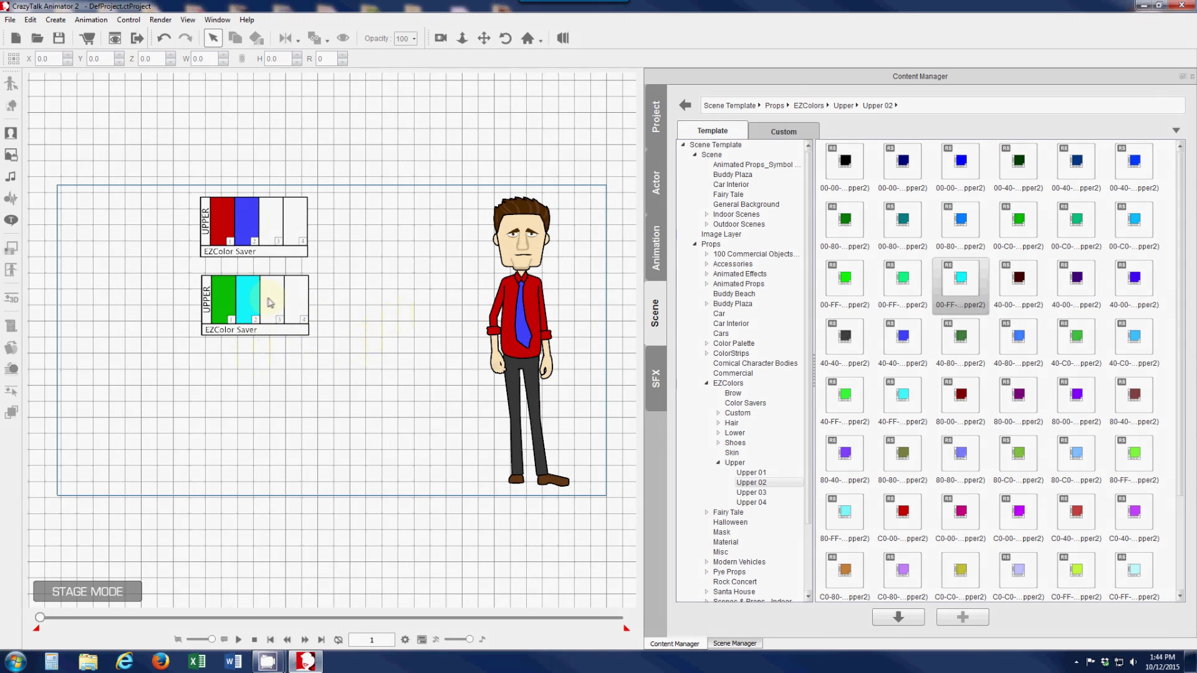
Step: Apply the green and cyan EZColor Saver's colors to the character's shirt and tie
click(256, 327)
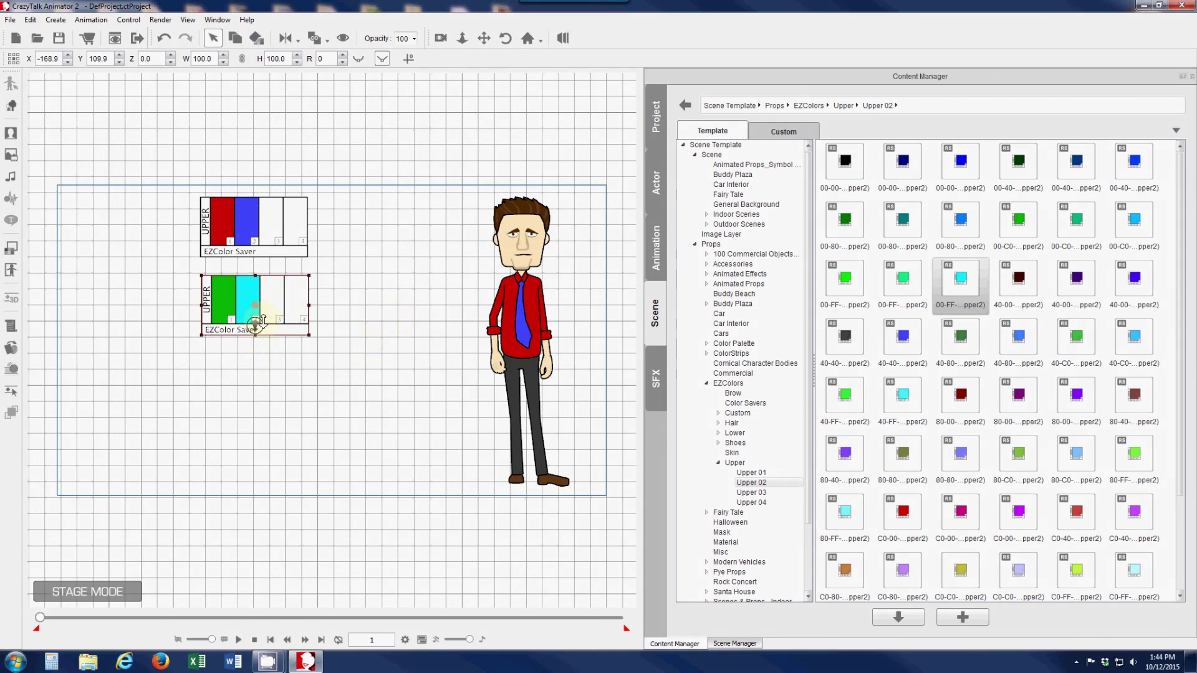
click(257, 42)
click(508, 318)
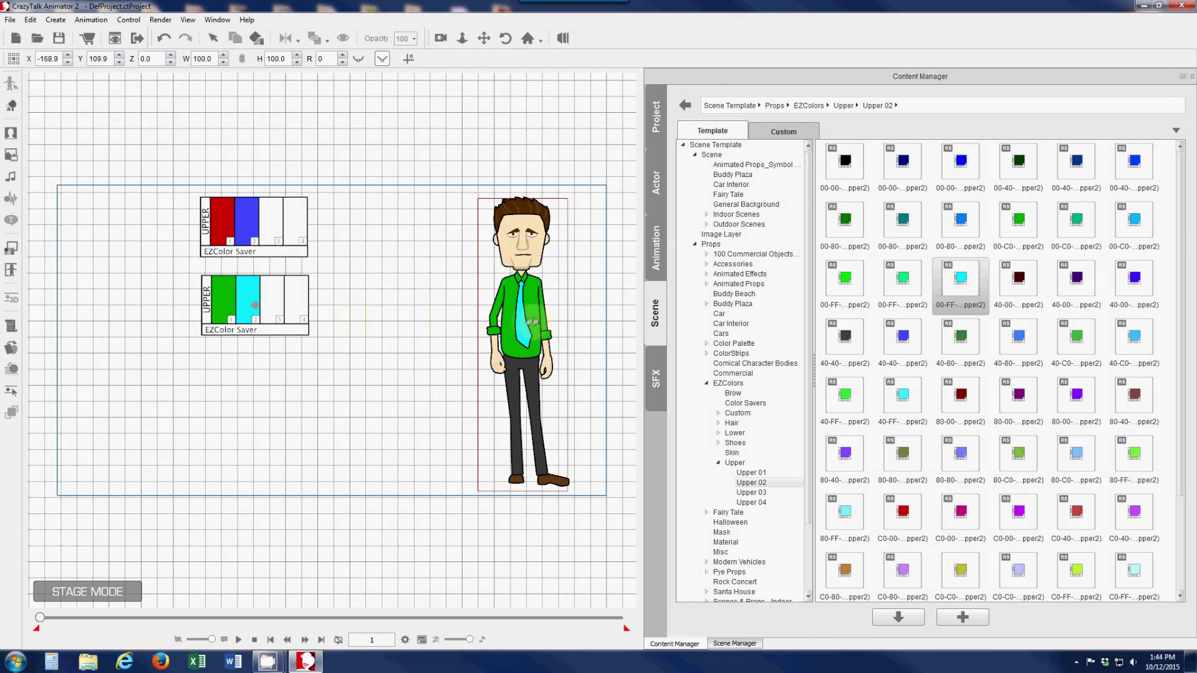
click(407, 303)
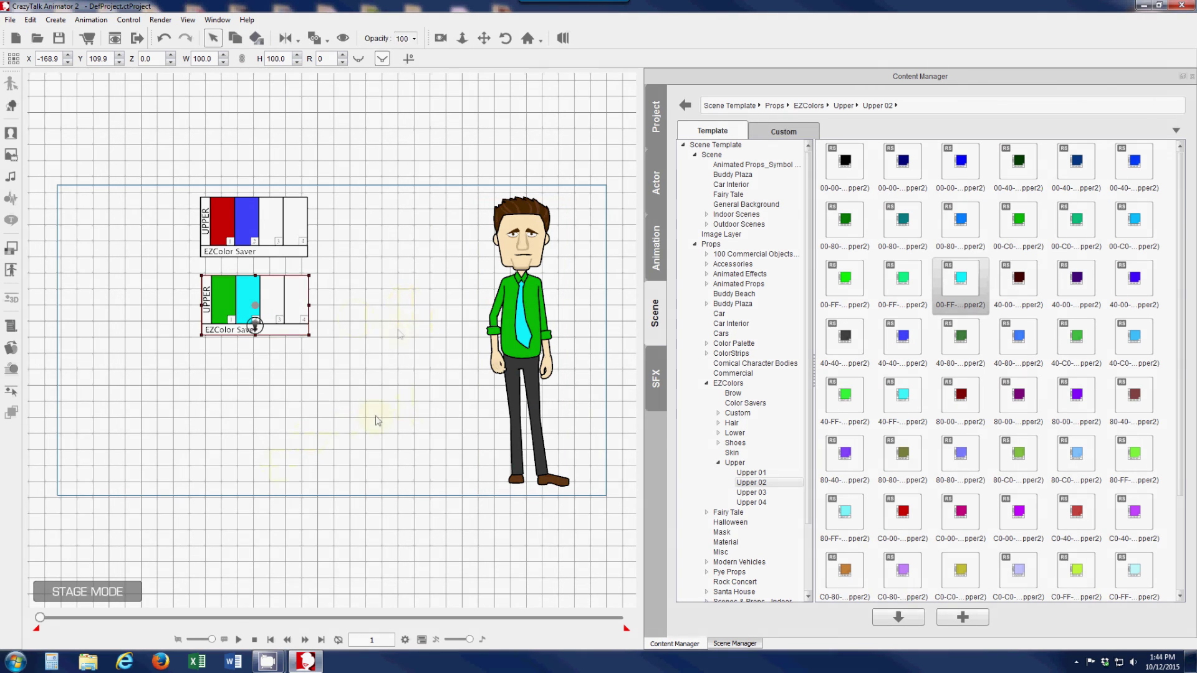
Step: Apply the red and blue EZColor Saver's colors to the character's shirt and tie
click(294, 251)
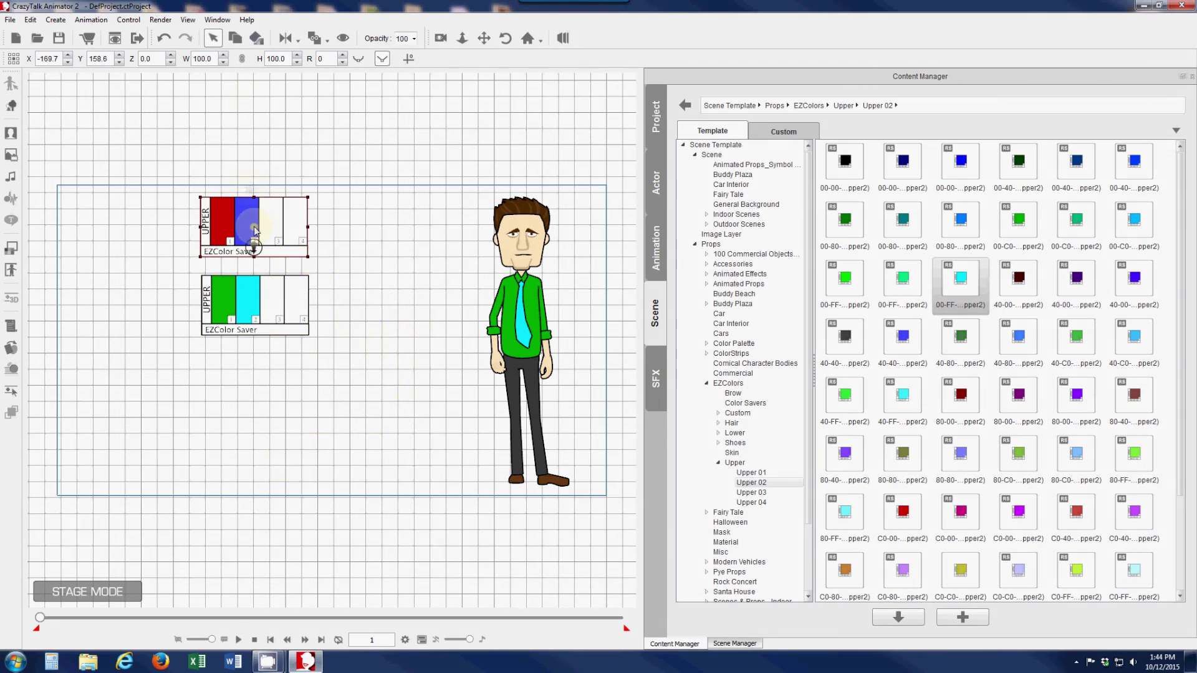
click(256, 38)
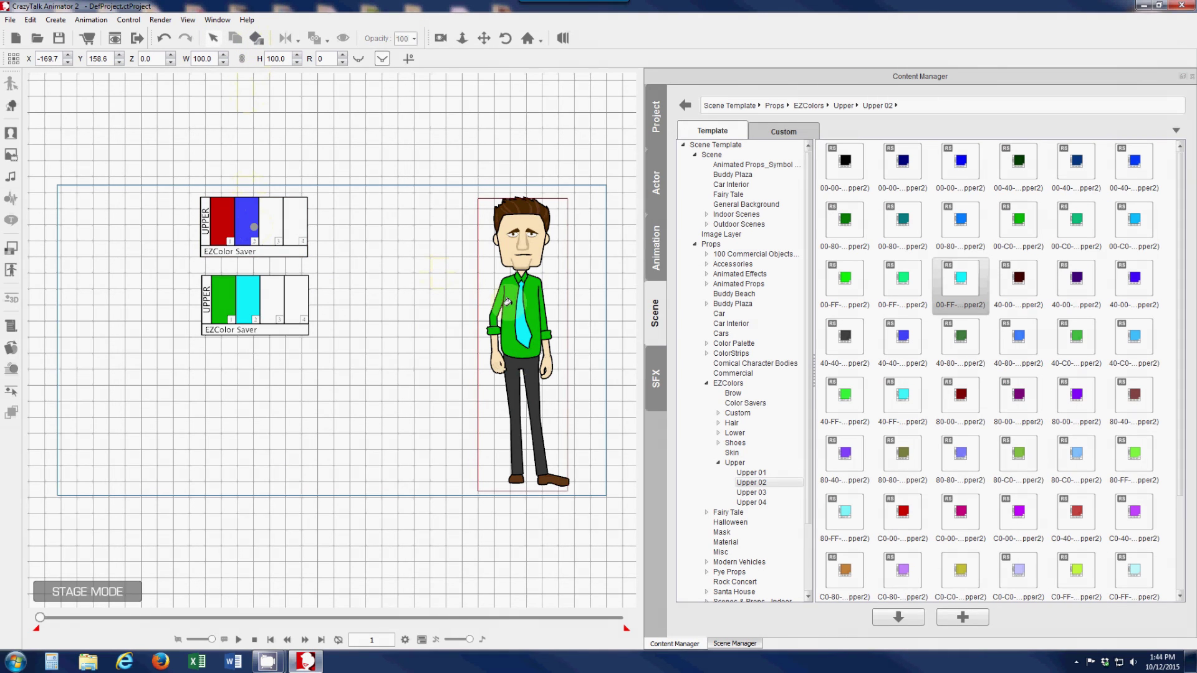
click(521, 312)
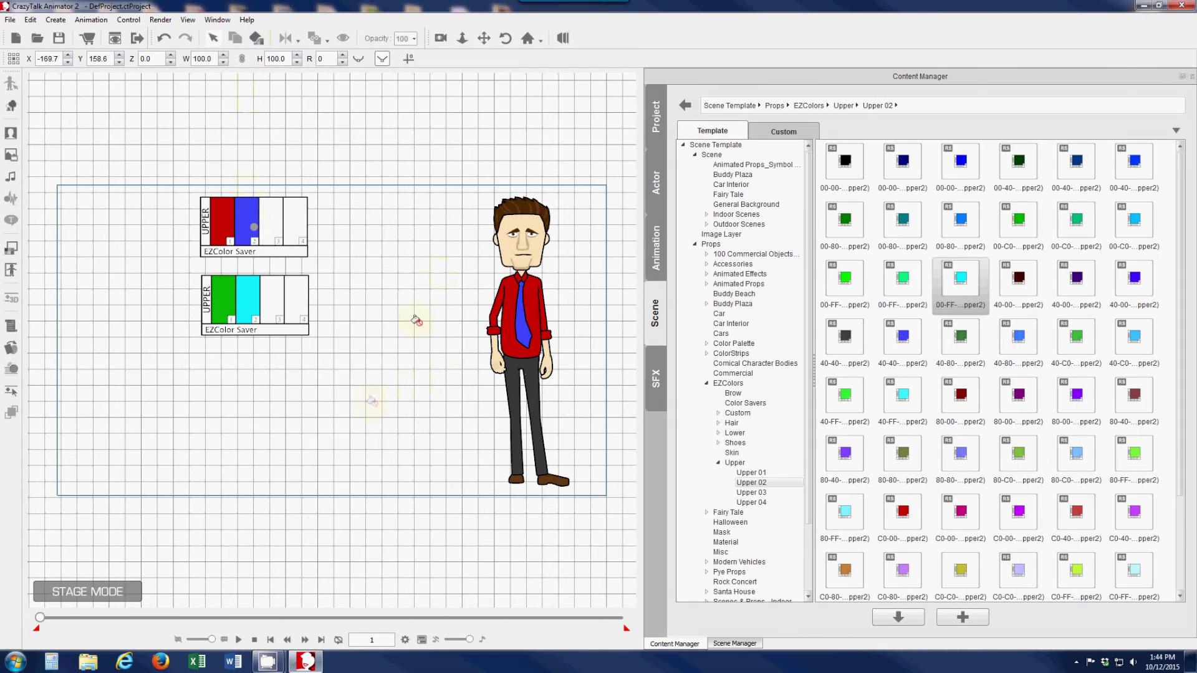
click(267, 416)
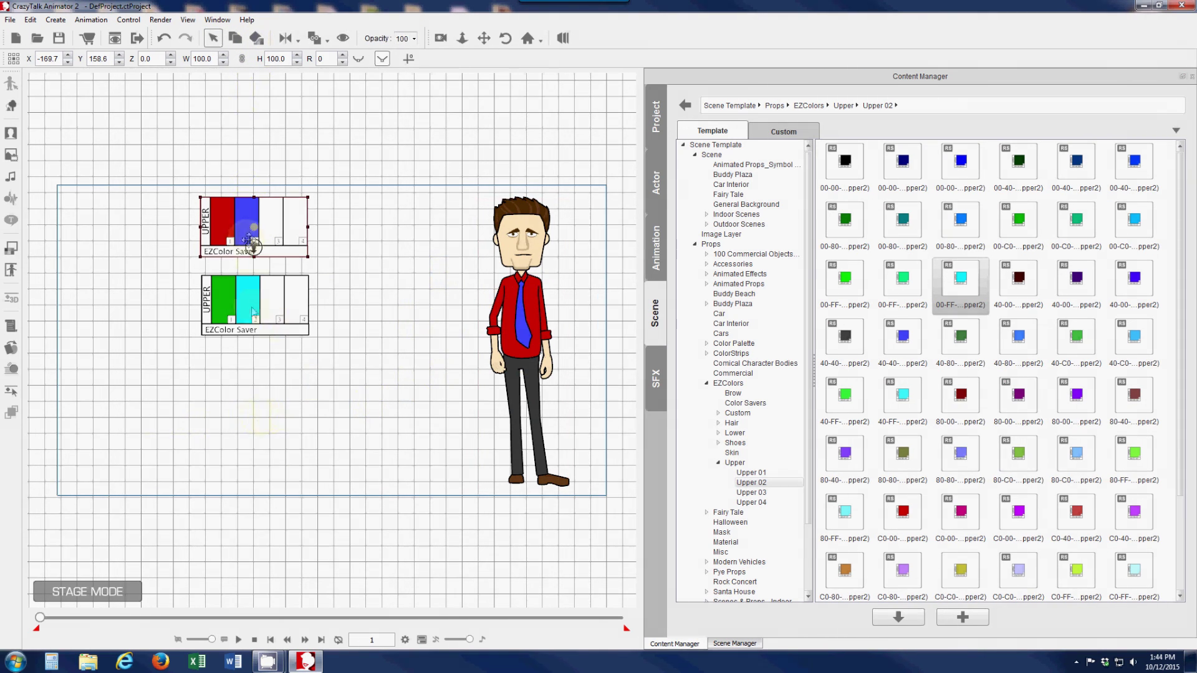
Step: Move both Upper EZColor Savers closer to the character, keeping them stacked one above the other
drag(205, 246, 327, 240)
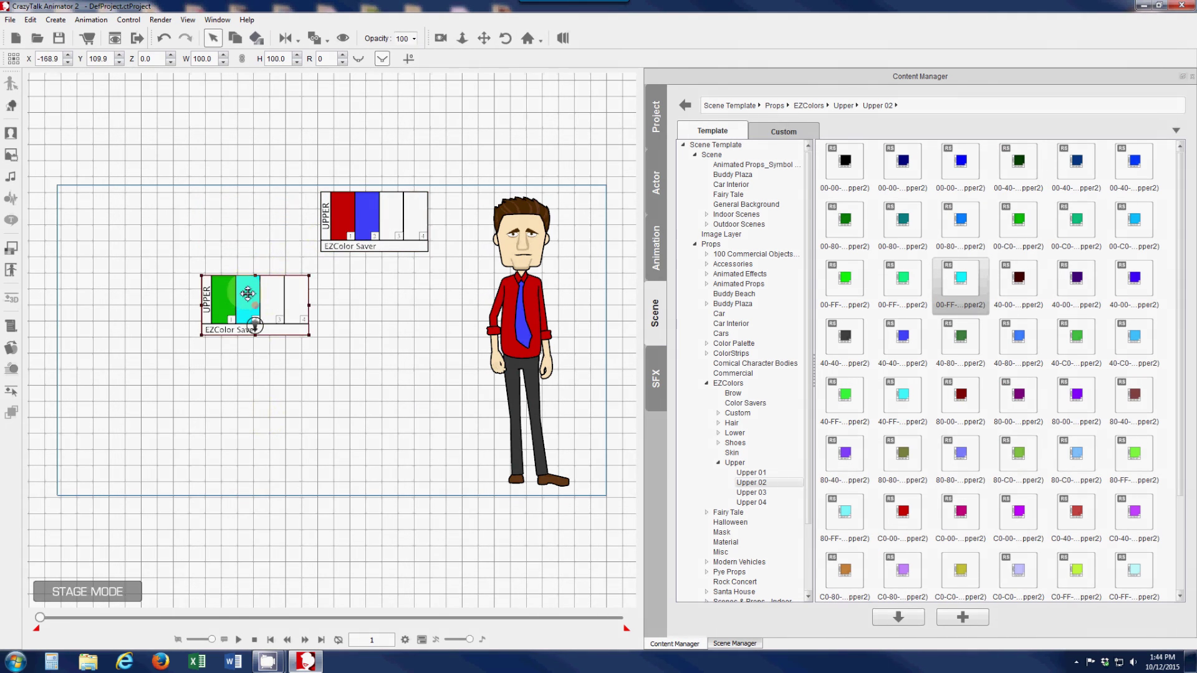
drag(244, 298, 368, 283)
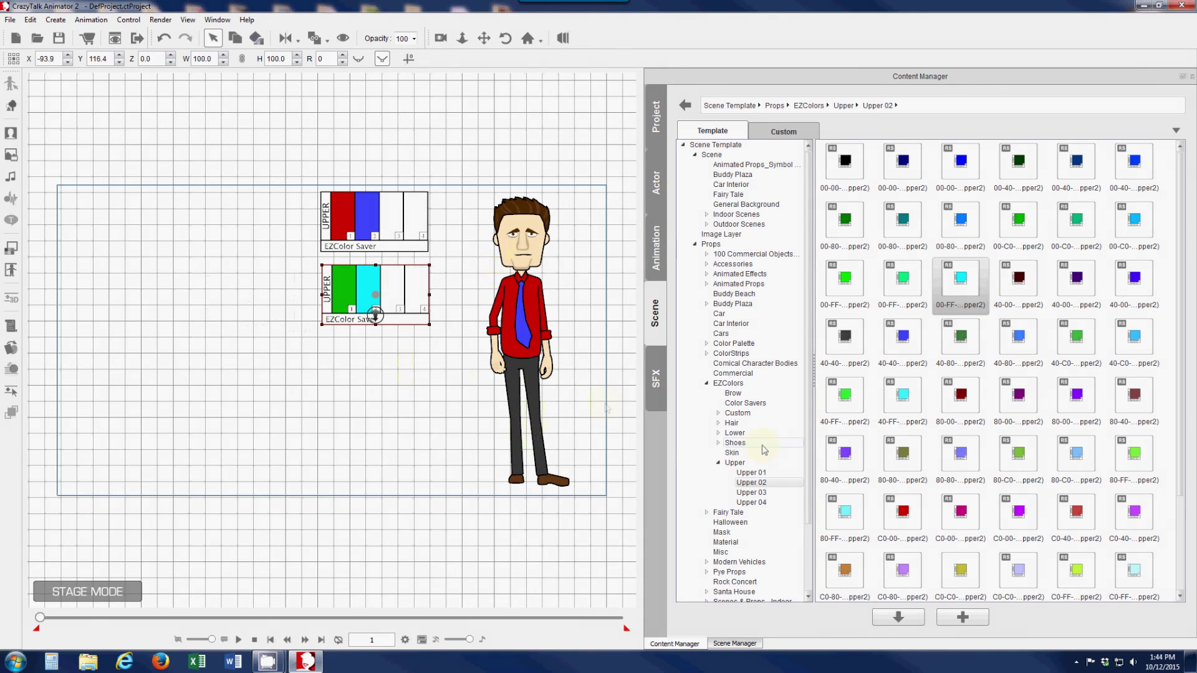
Step: Place Color Saver - Walter Default from the EZColors Color Savers folder in the stage's empty left half and enlarge it to 193.1
click(733, 384)
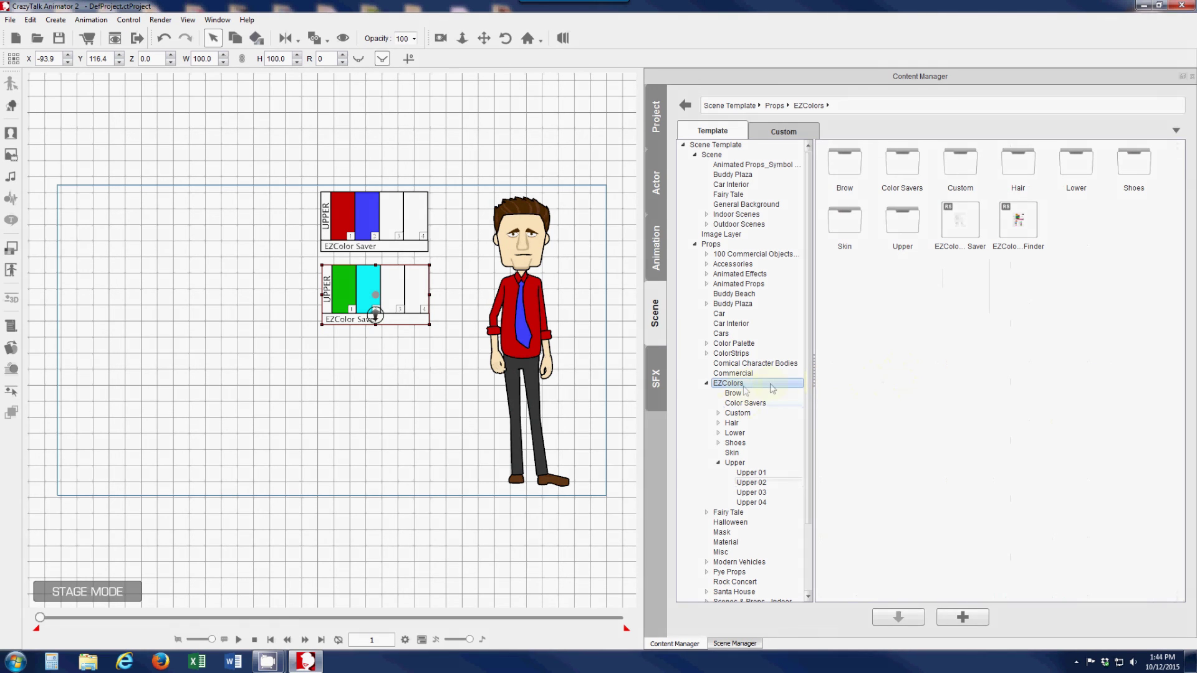
click(745, 407)
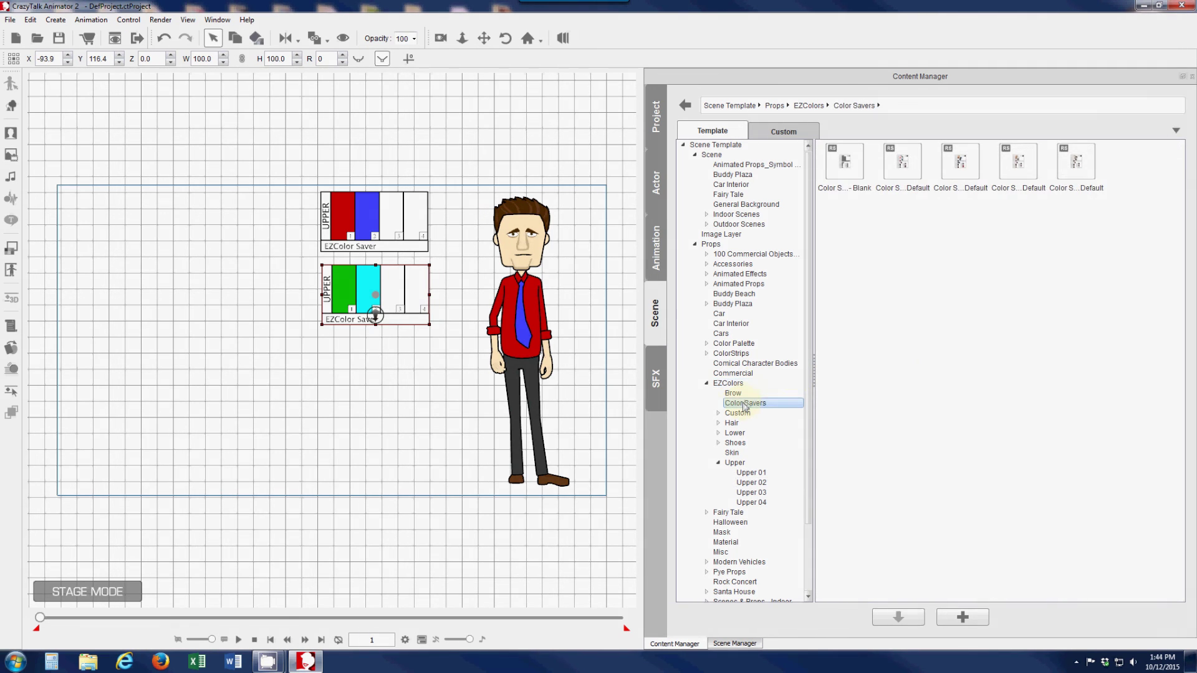
click(916, 232)
scroll(916, 232, up, 1)
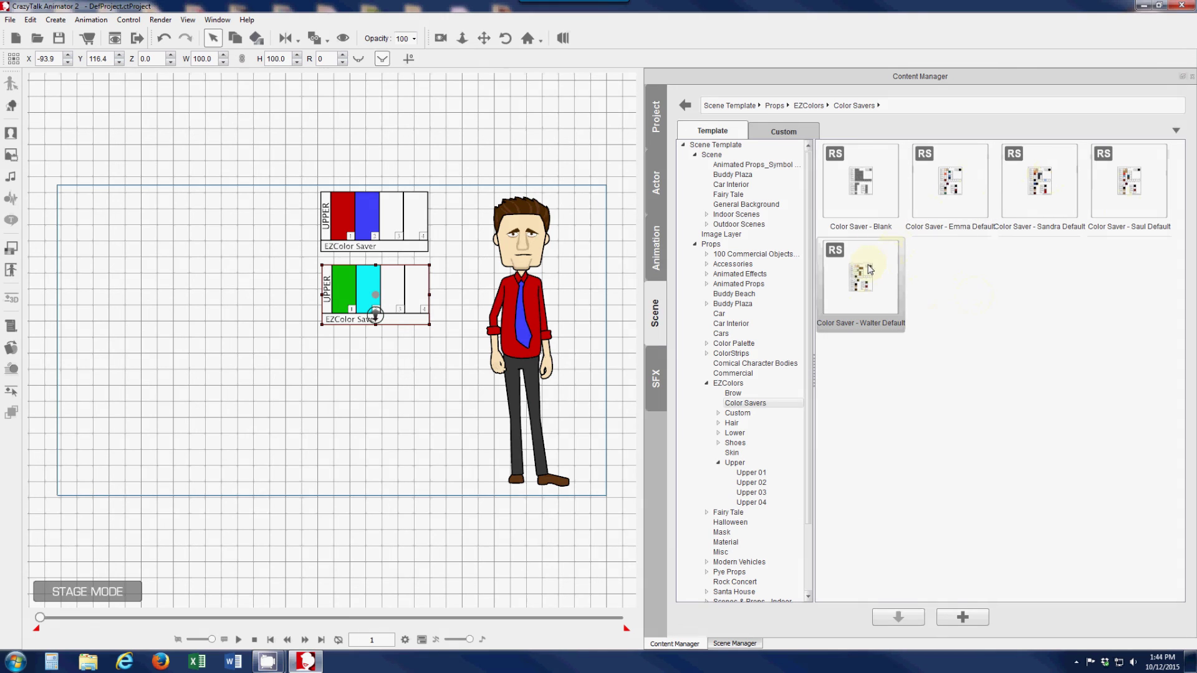
drag(869, 279, 196, 332)
drag(217, 289, 249, 287)
click(341, 367)
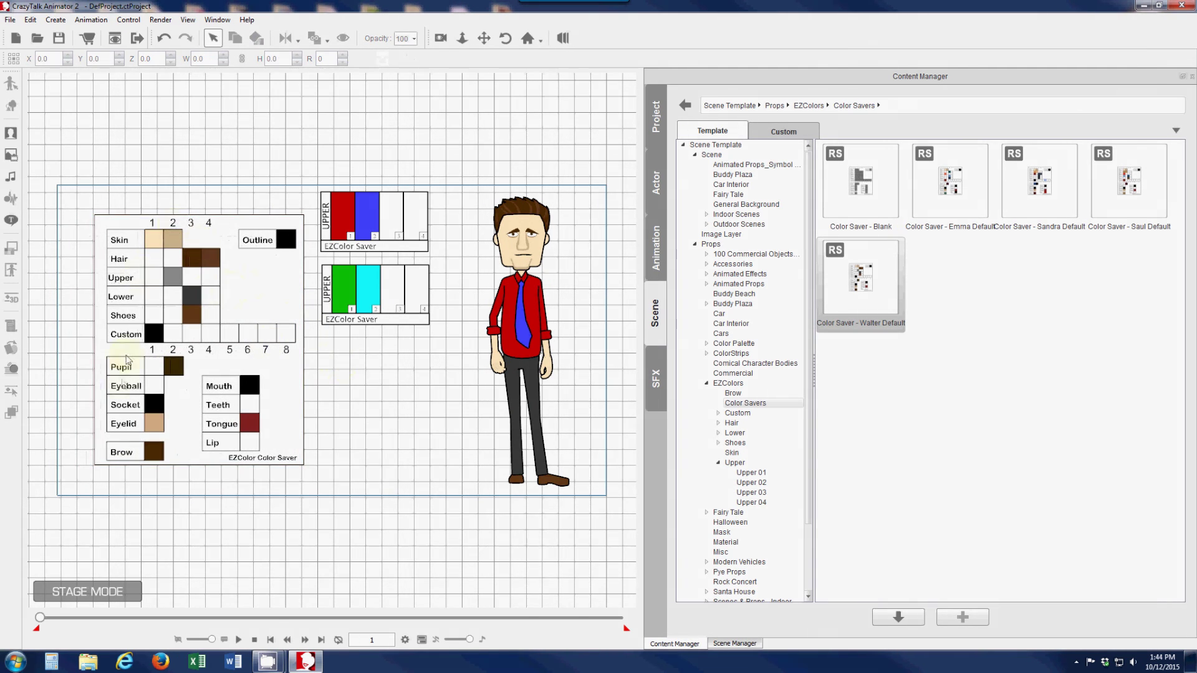
Step: Apply the Walter Default color saver's full set of colors to the character
click(200, 267)
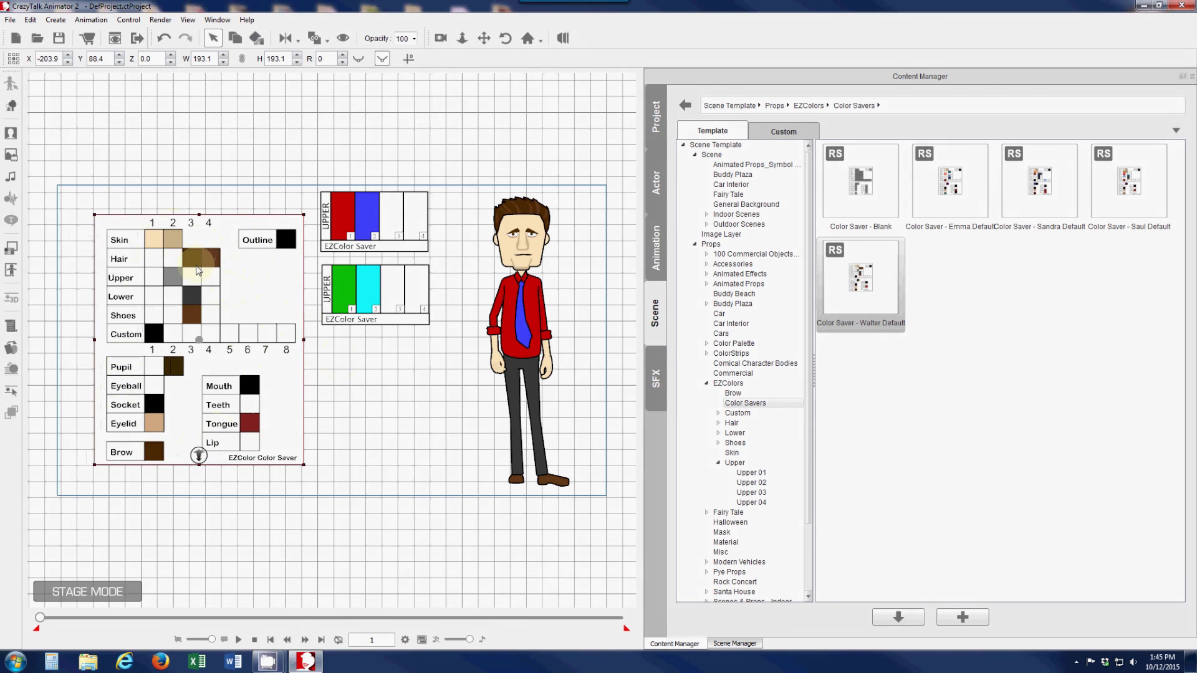
click(258, 39)
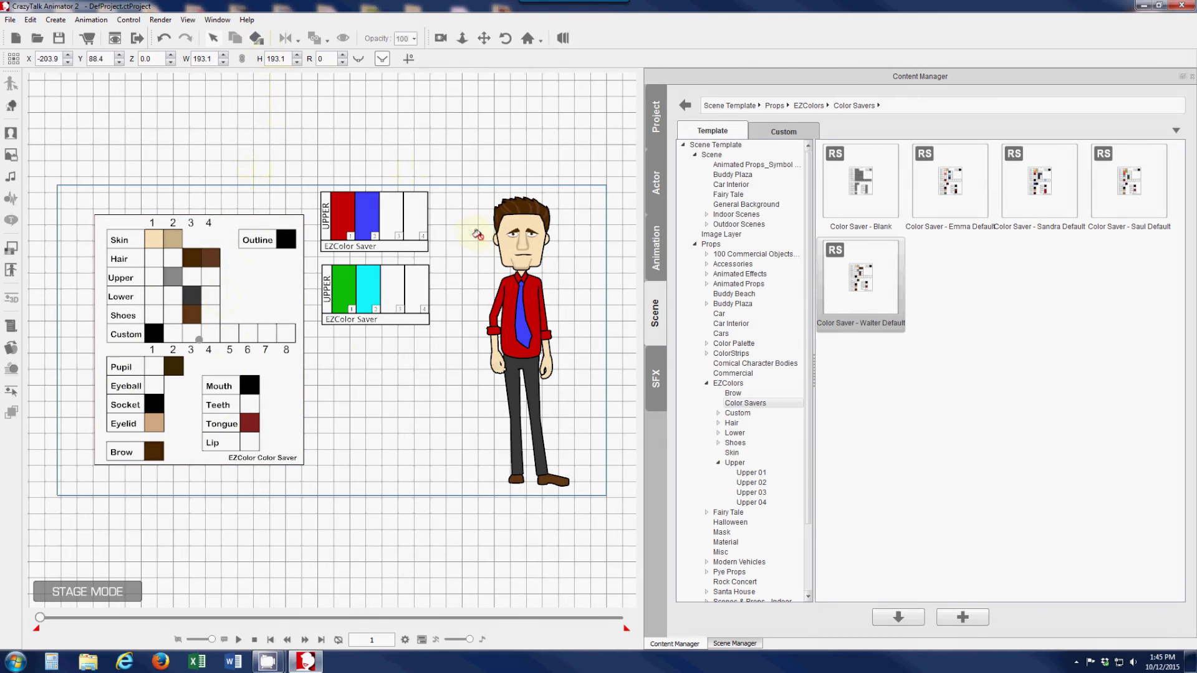
click(513, 240)
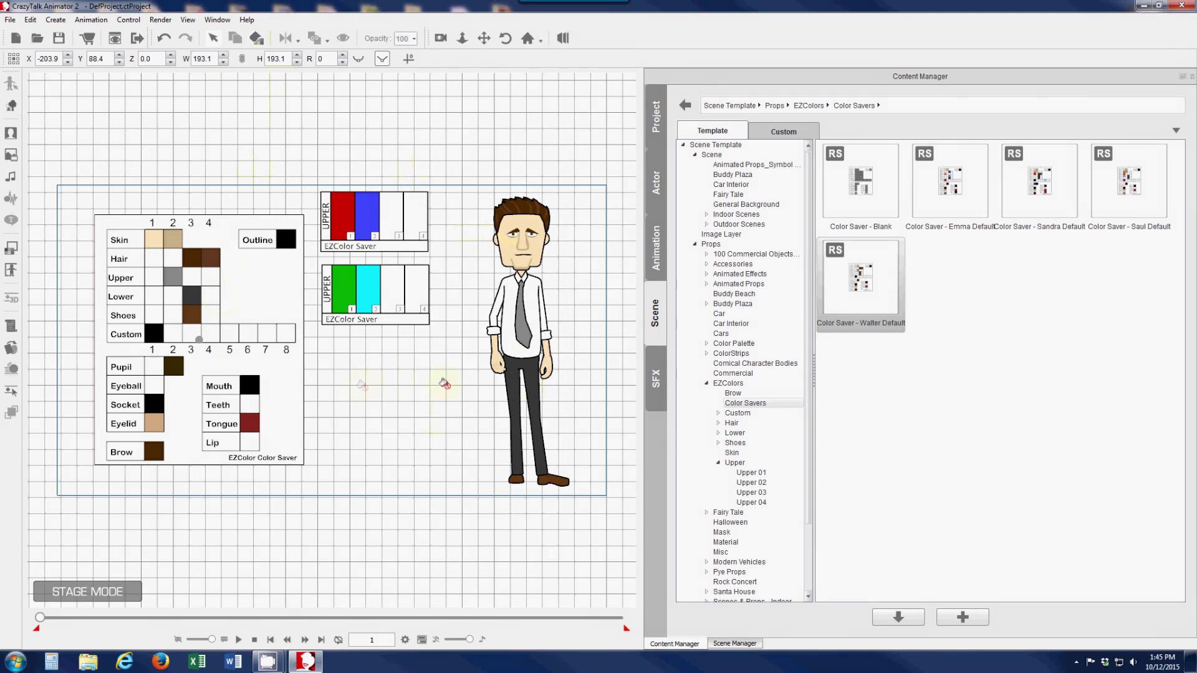
key(Escape)
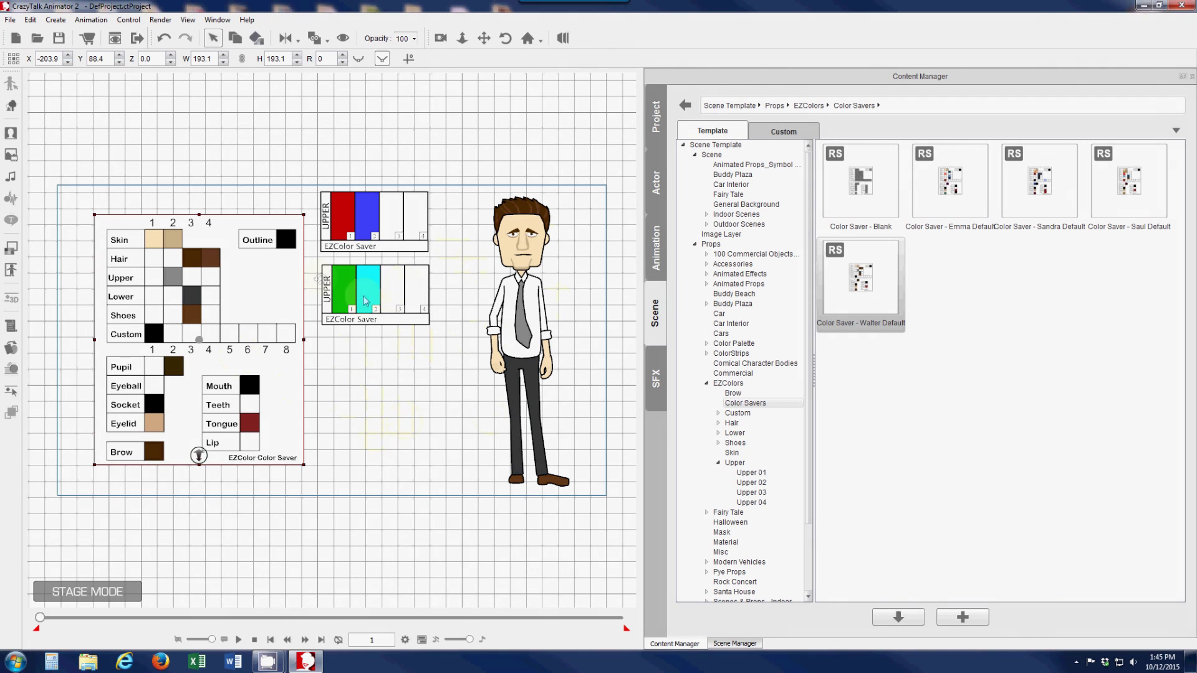
Step: Apply the red and blue EZColor Saver's colors to the Upper row of the large color saver
click(367, 215)
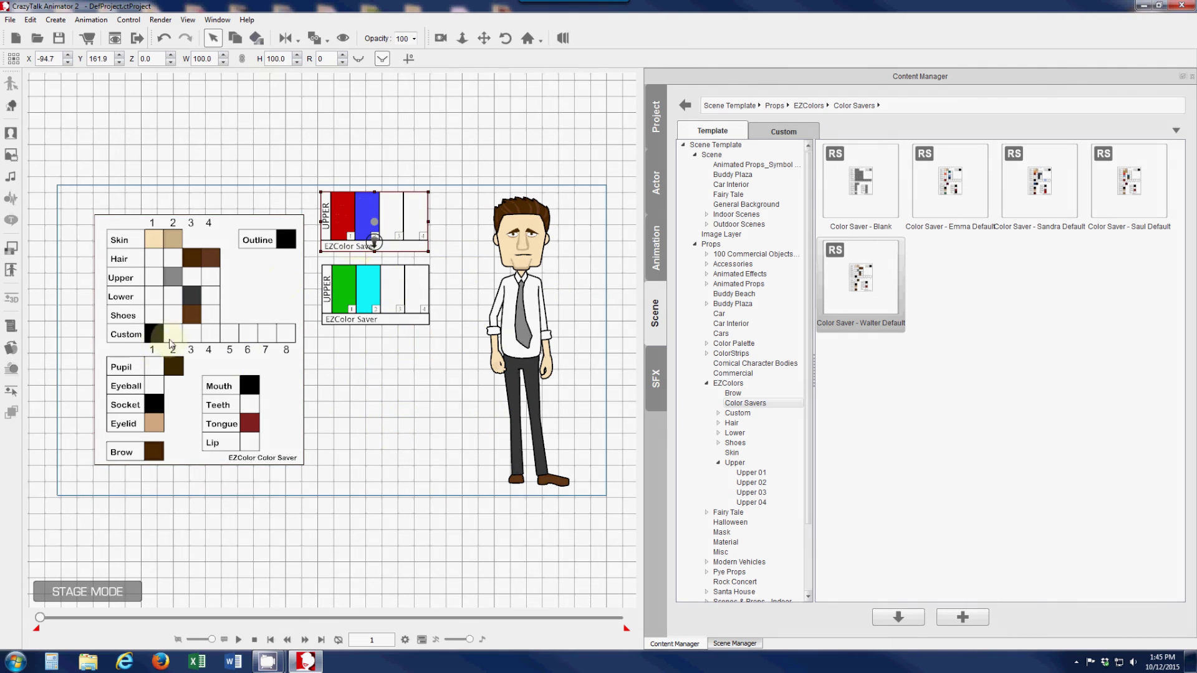
click(183, 269)
click(182, 270)
right_click(188, 304)
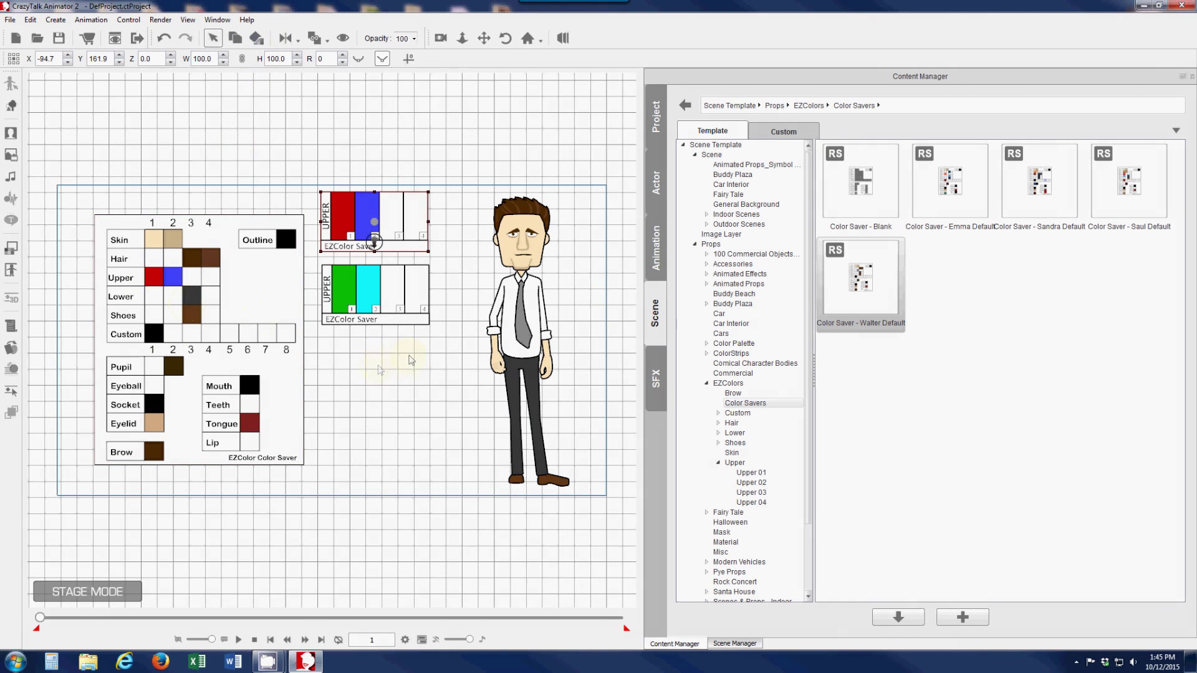
Step: Apply the Dusty skin swatch's colors to the large color saver's Skin row, and remove the swatch from the stage
click(735, 453)
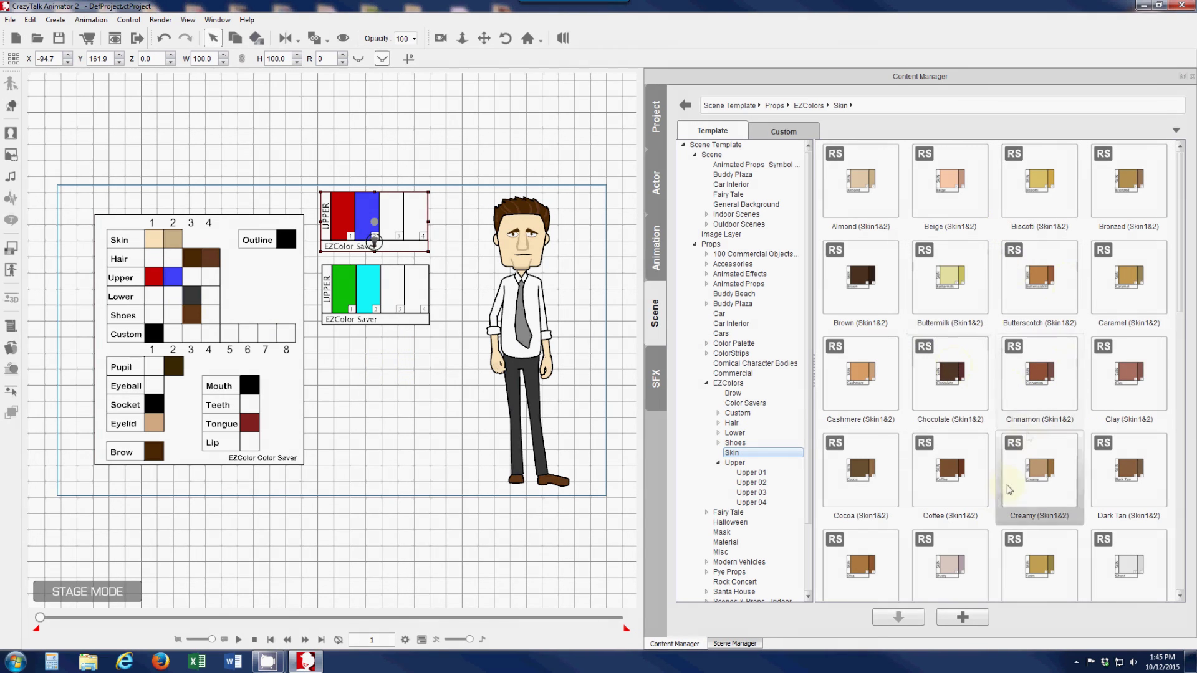
drag(968, 540, 380, 372)
click(255, 82)
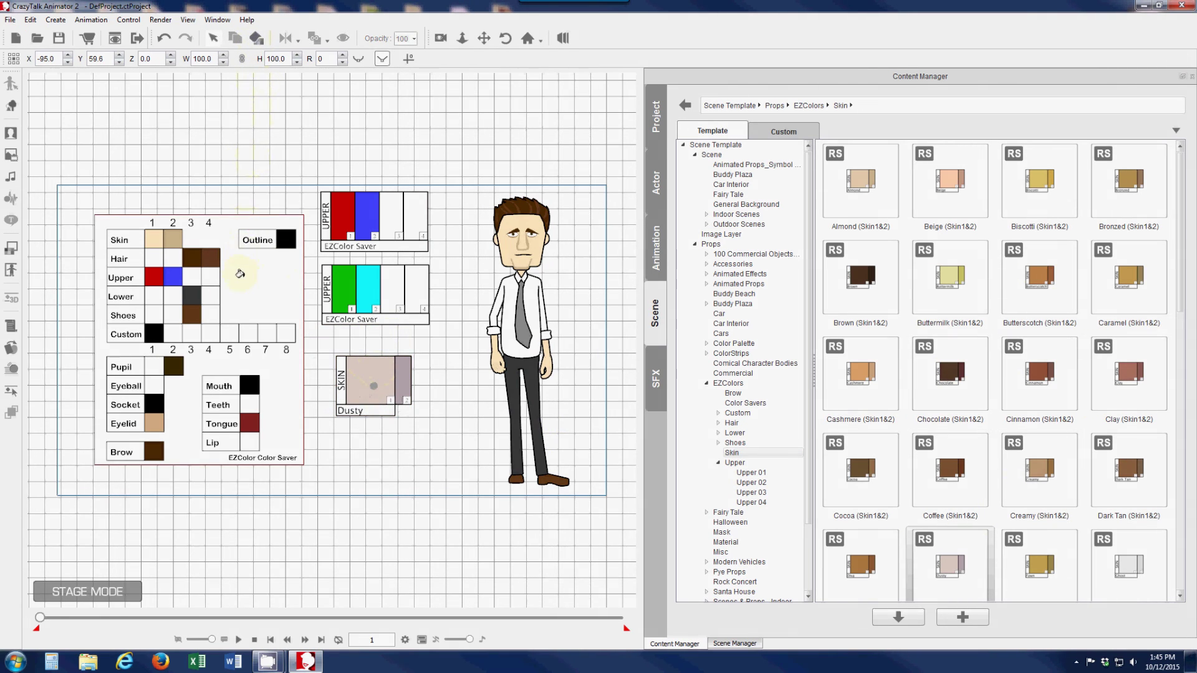
click(169, 249)
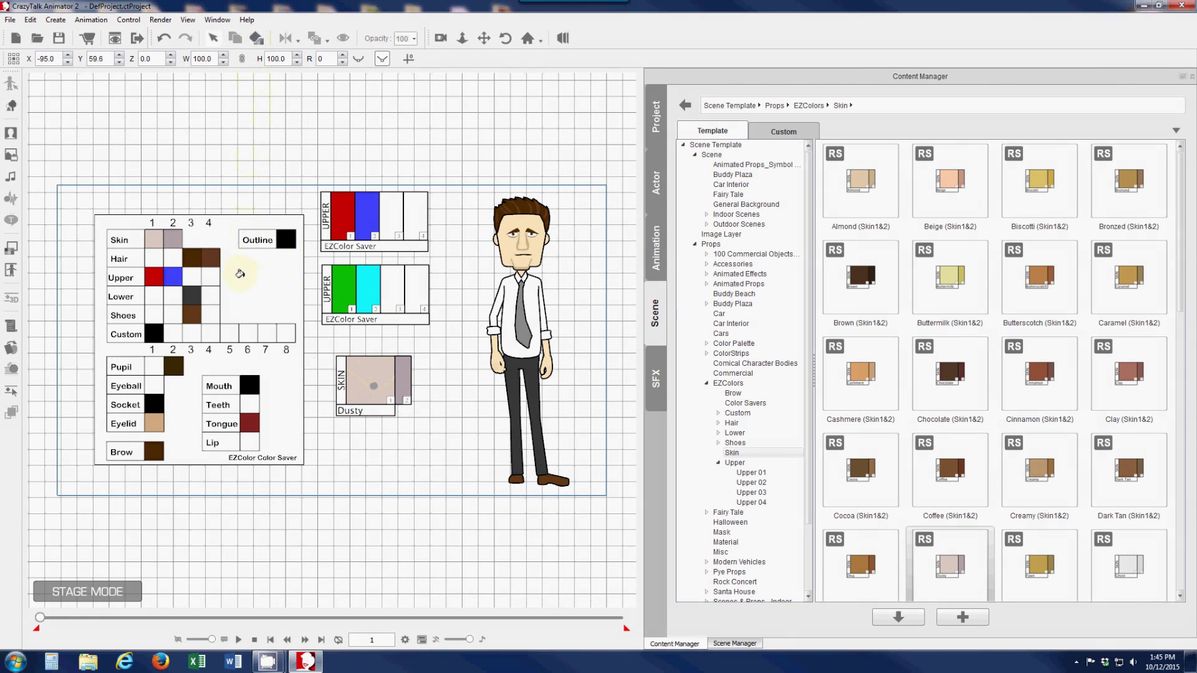
right_click(165, 240)
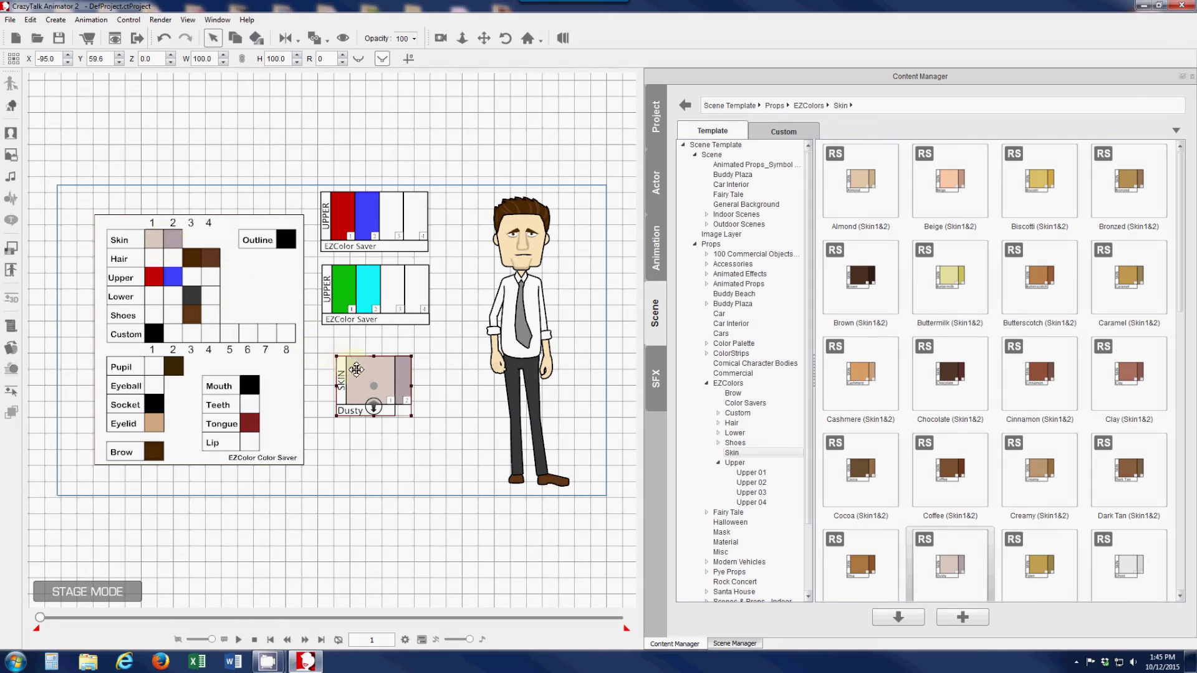
key(Delete)
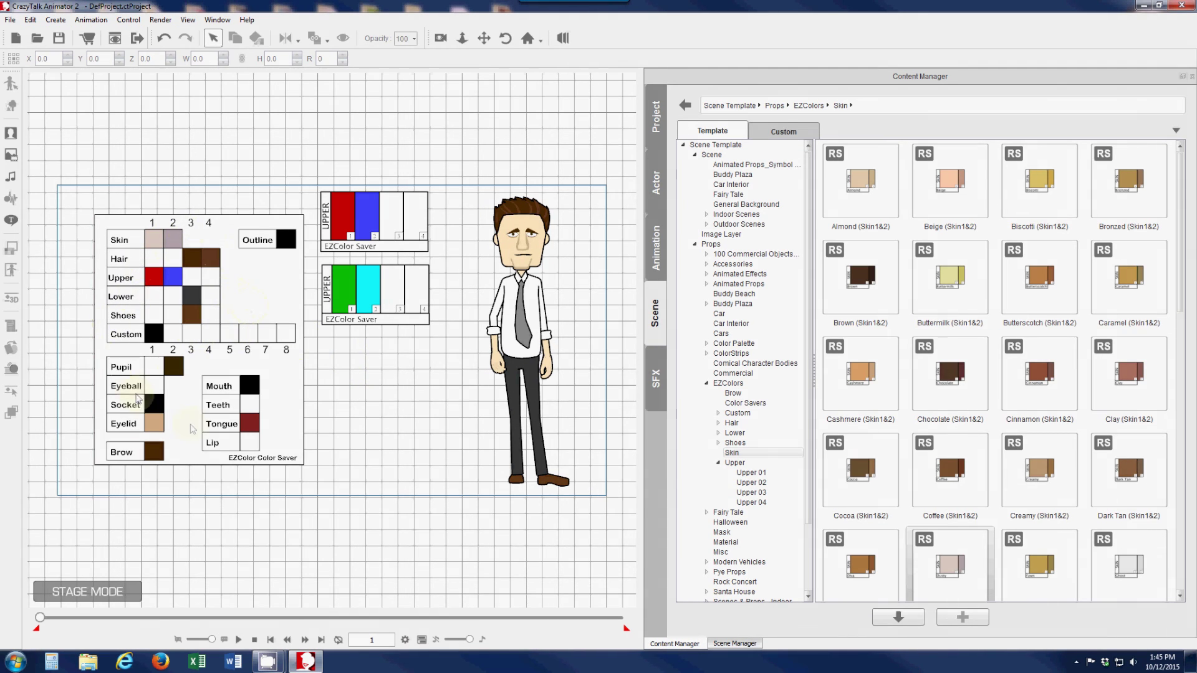
Step: Apply the large color saver's Dusty skin and red and blue upper colors to the character
click(195, 275)
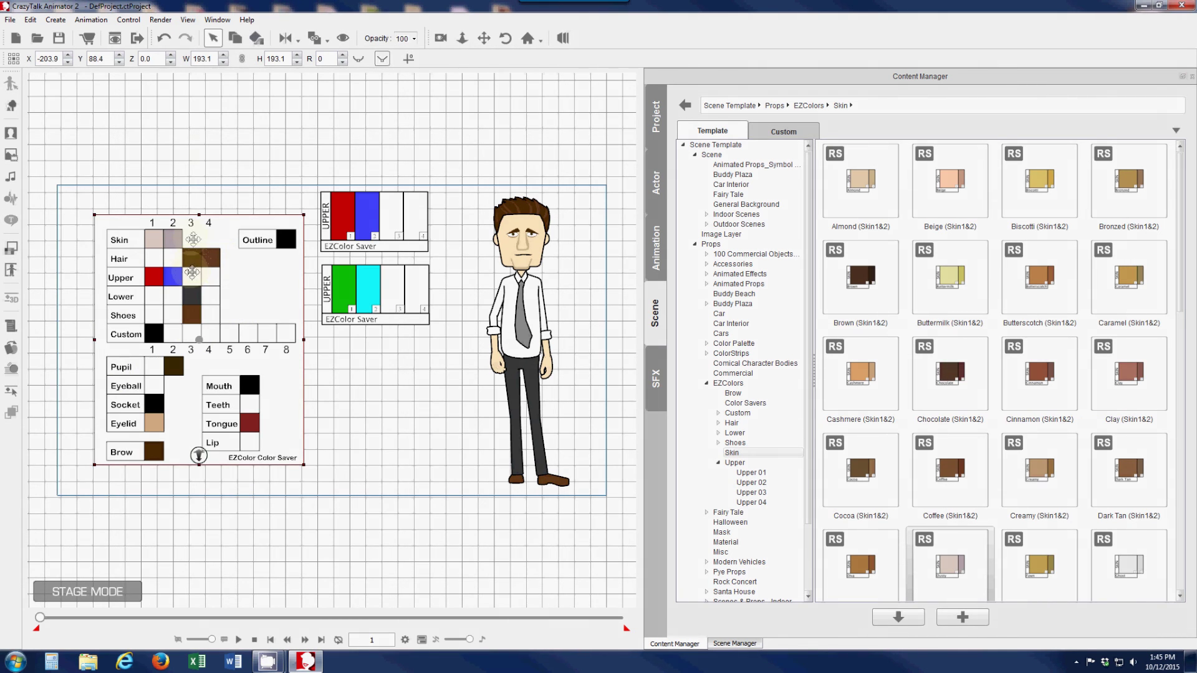
click(256, 38)
click(499, 239)
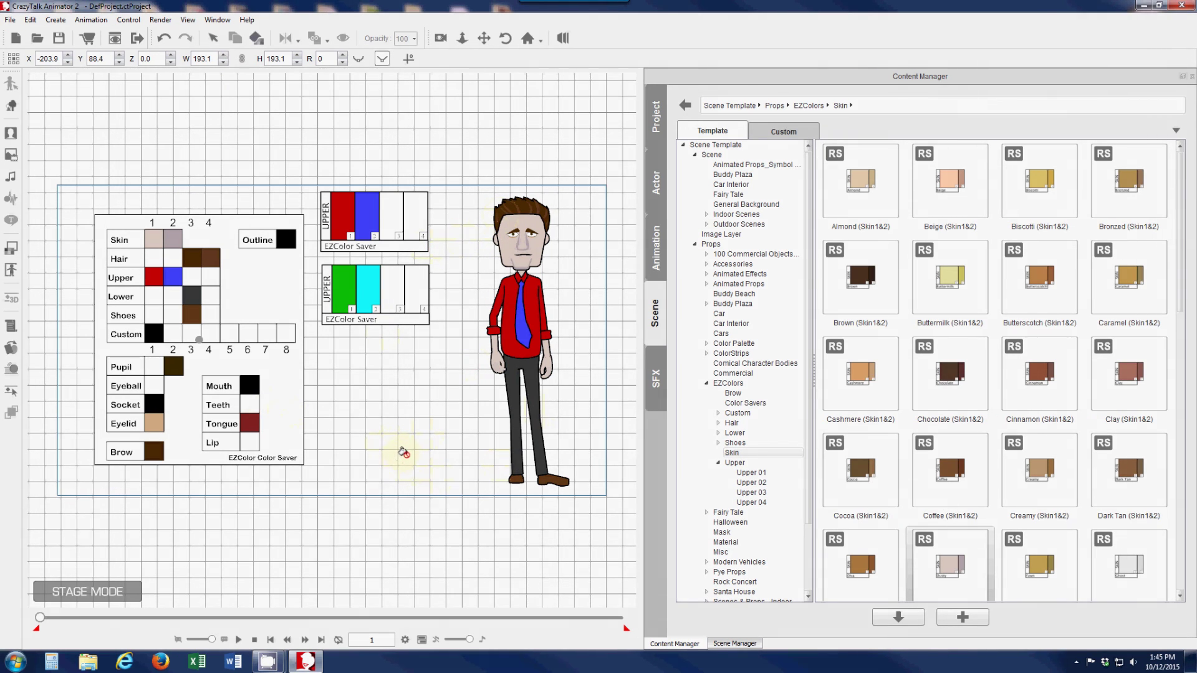
key(Escape)
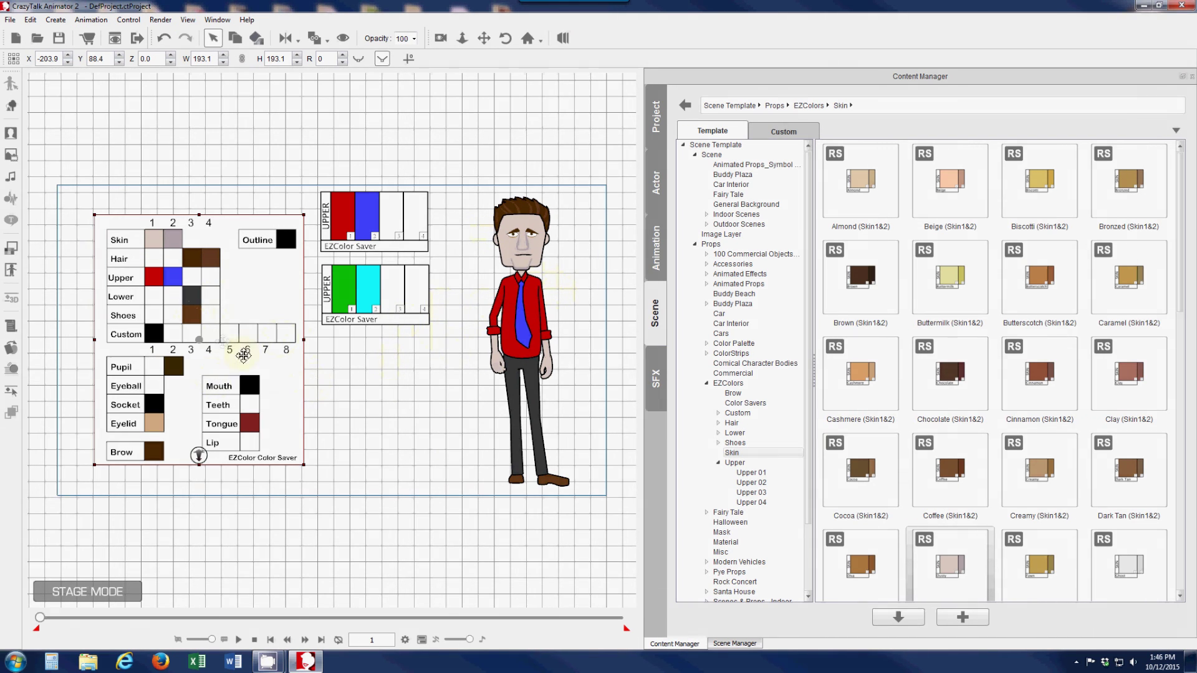
click(257, 44)
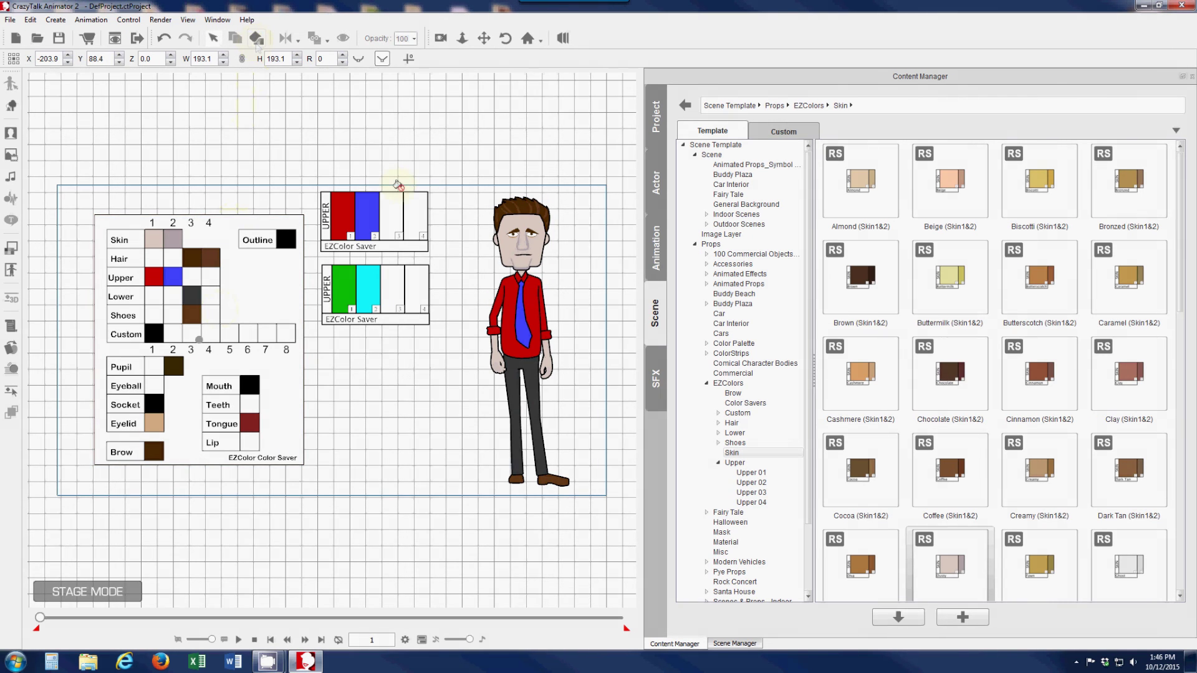
click(508, 308)
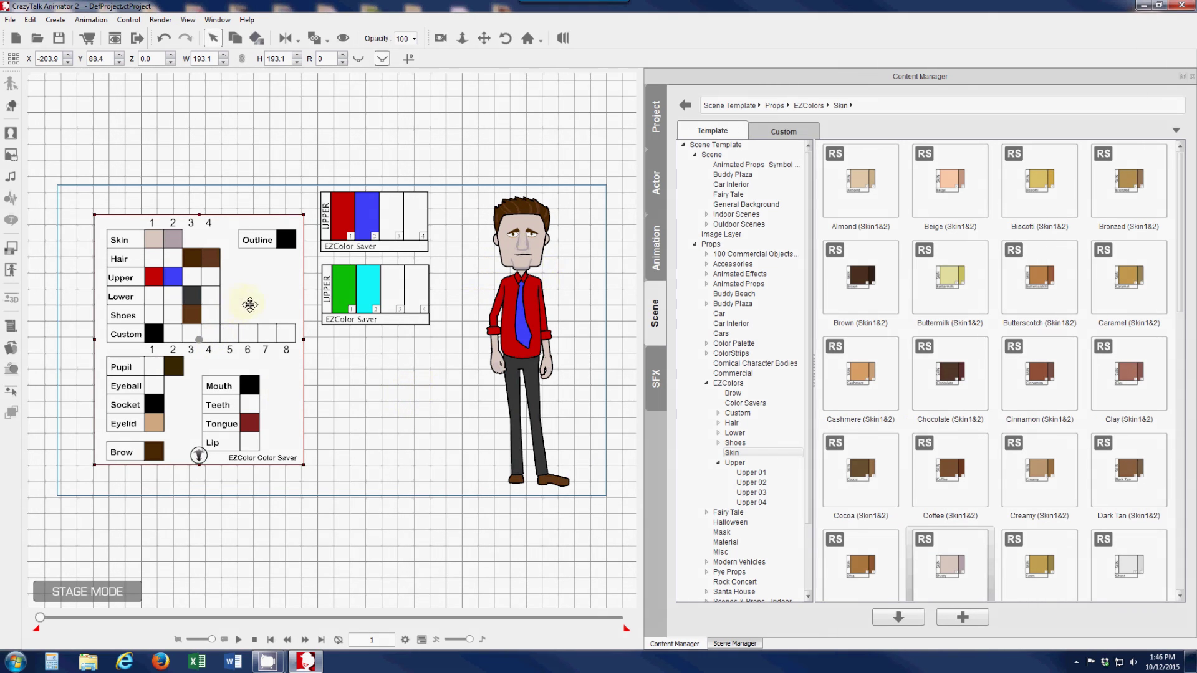
click(520, 319)
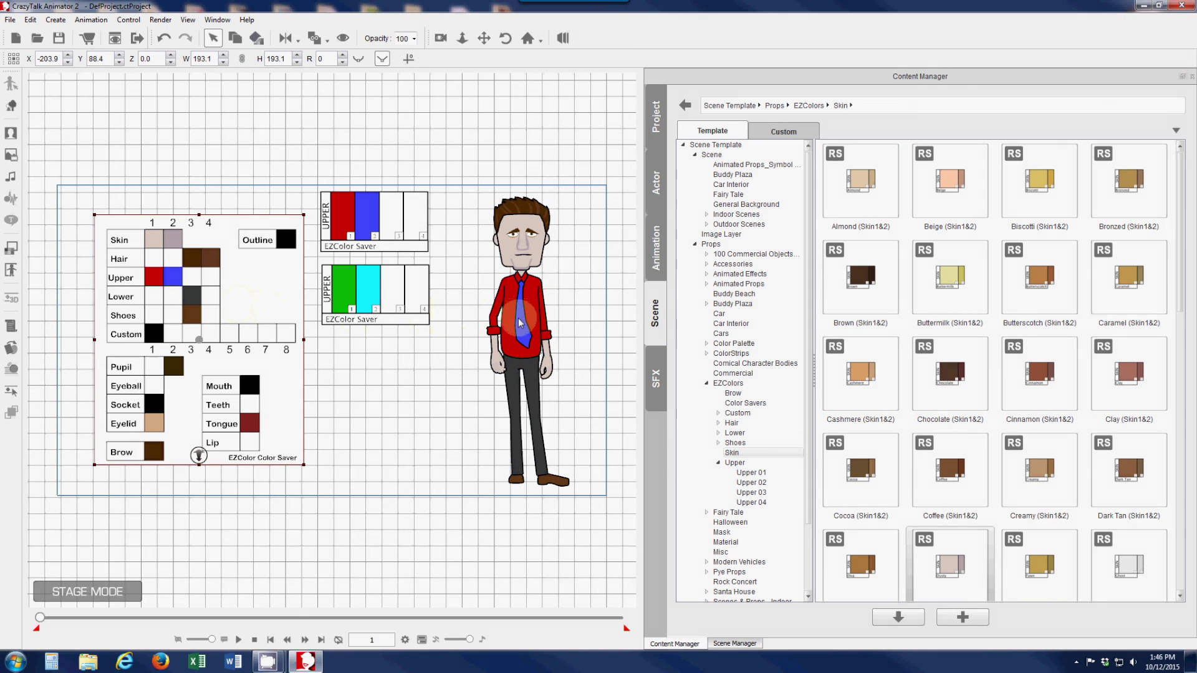
click(531, 344)
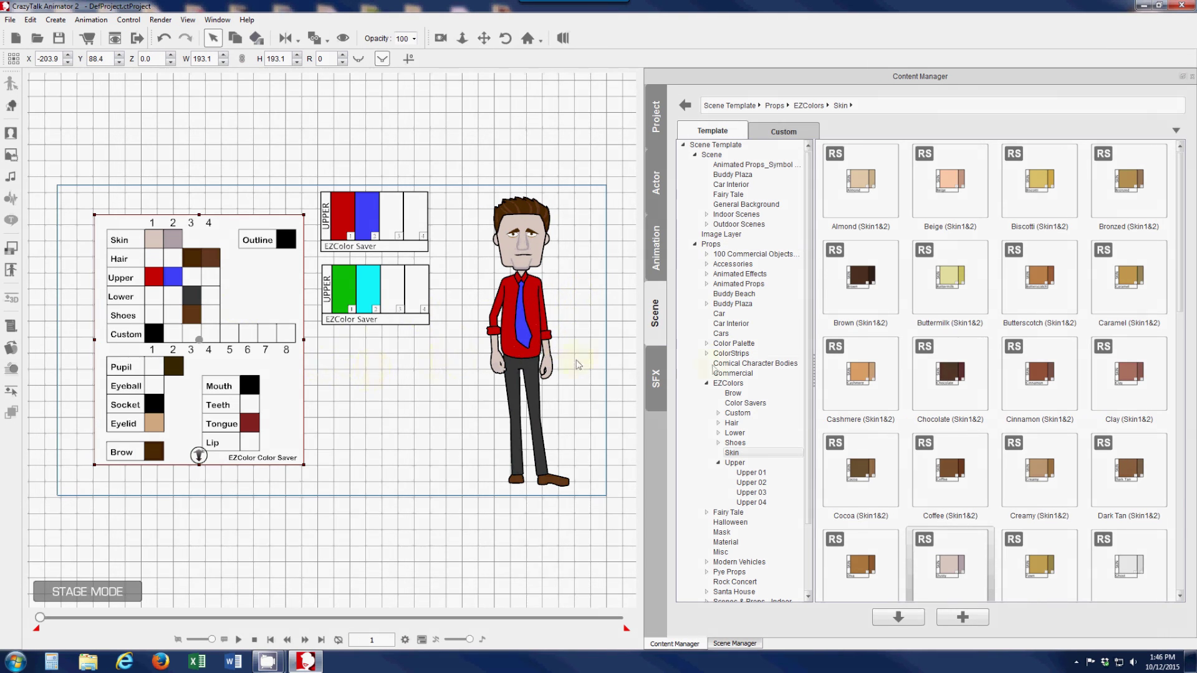
Step: Place a second Color Saver - Walter Default below the Upper savers and apply its default colors to the character
click(745, 403)
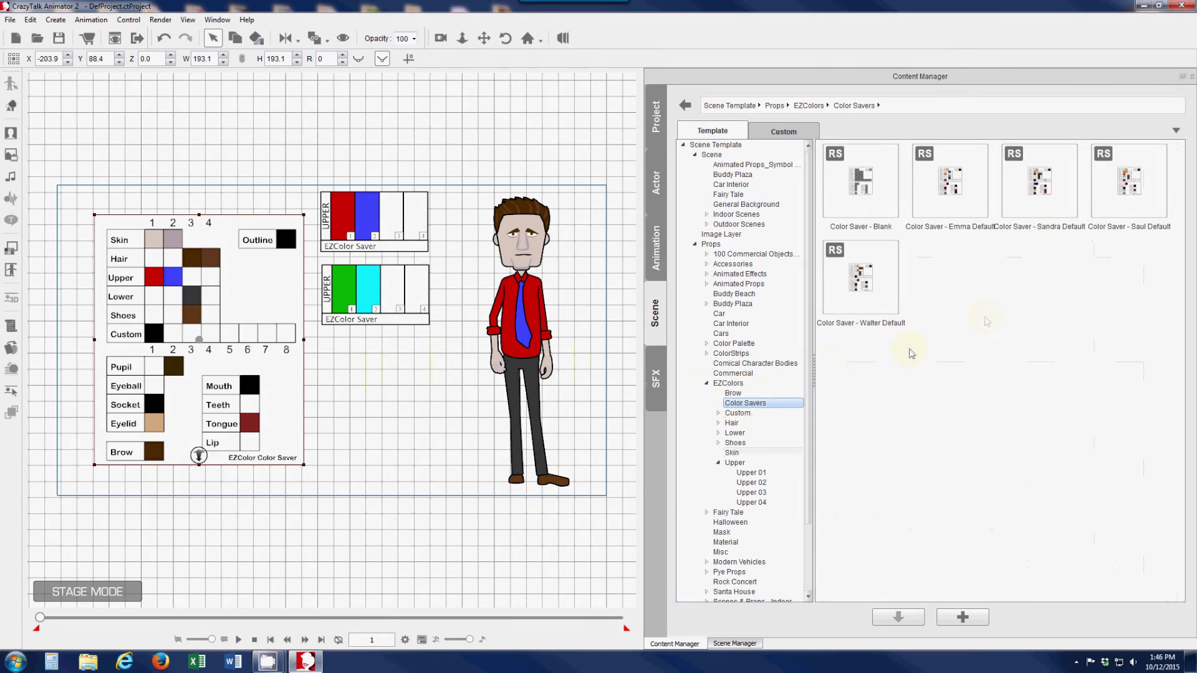
drag(861, 278, 406, 420)
click(256, 39)
click(491, 290)
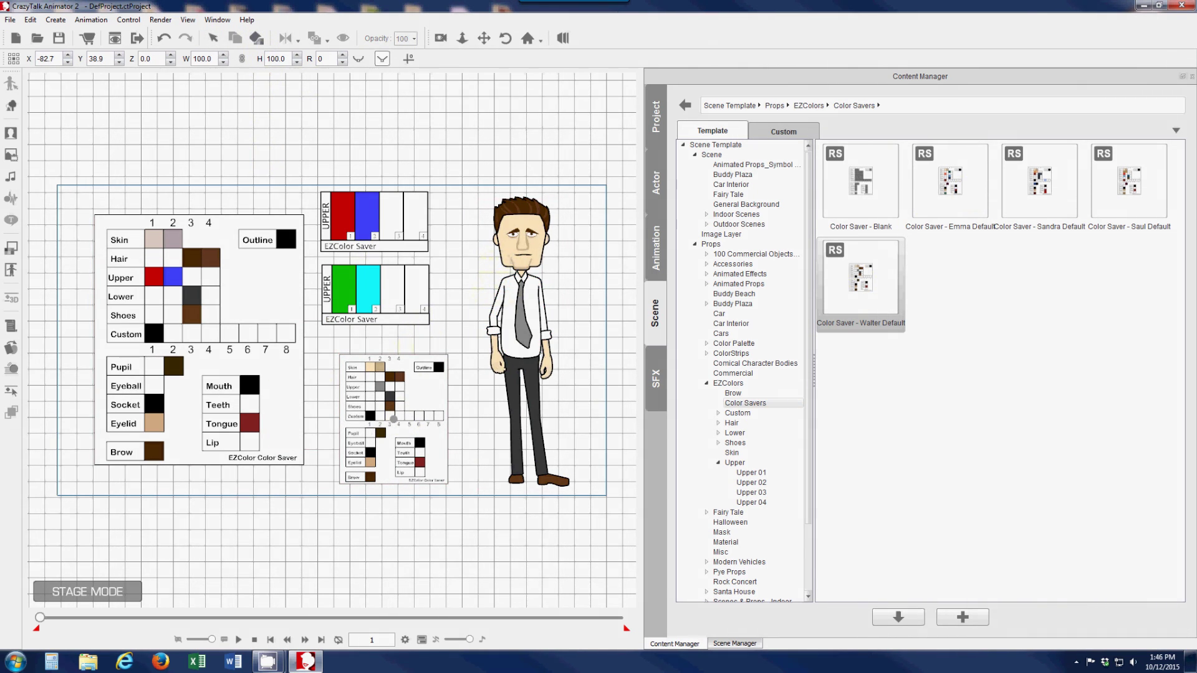